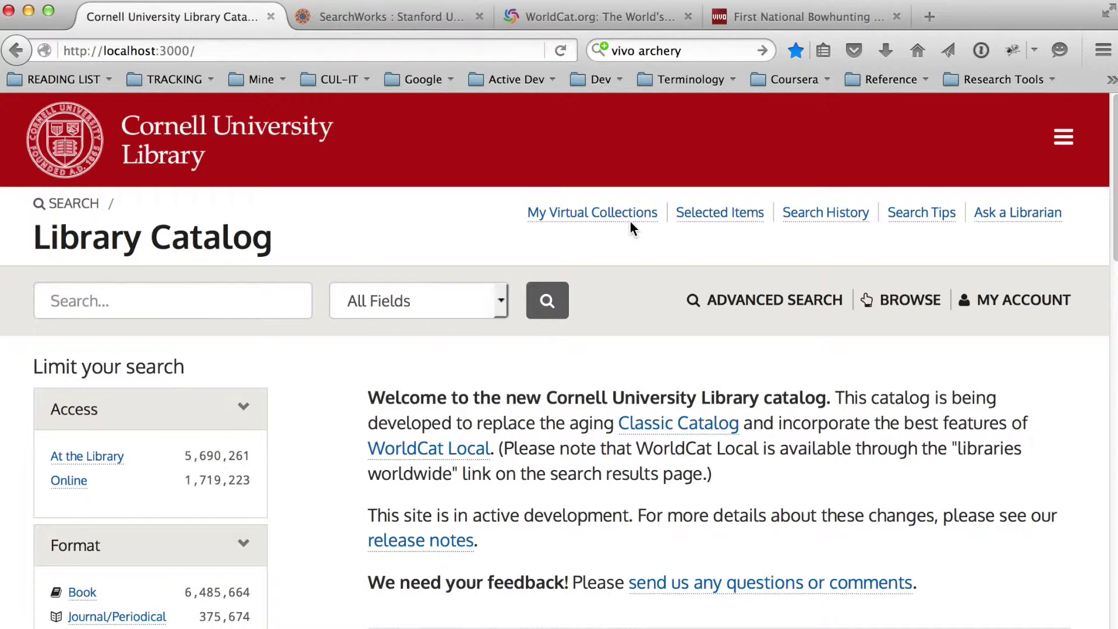
Create a new virtual collection titled "Archery" with the description "My archery resources."
click(585, 221)
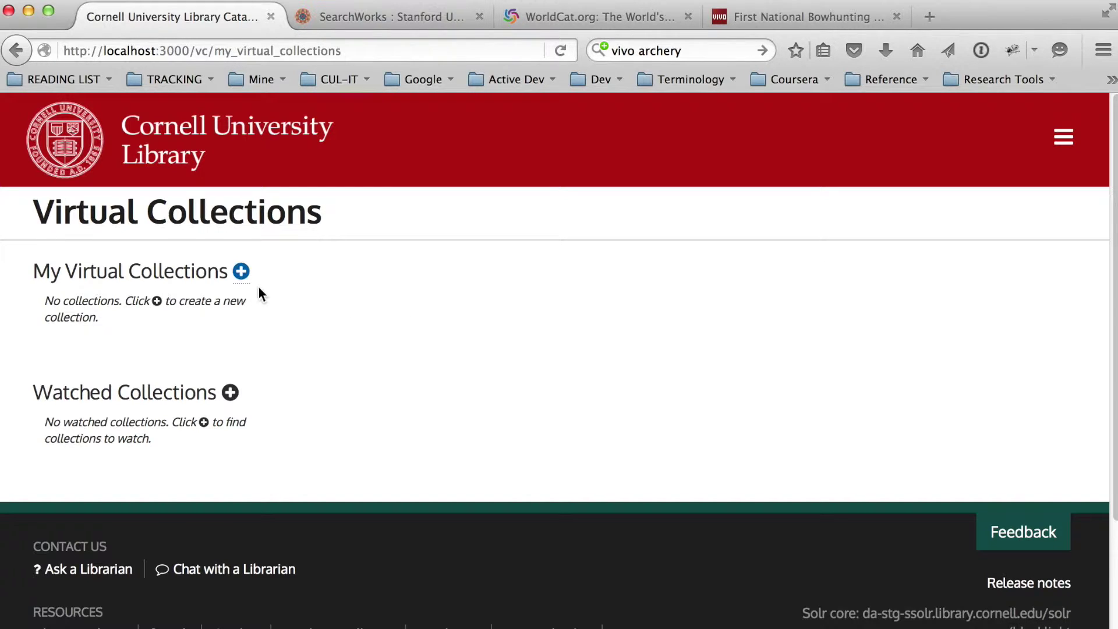
click(241, 273)
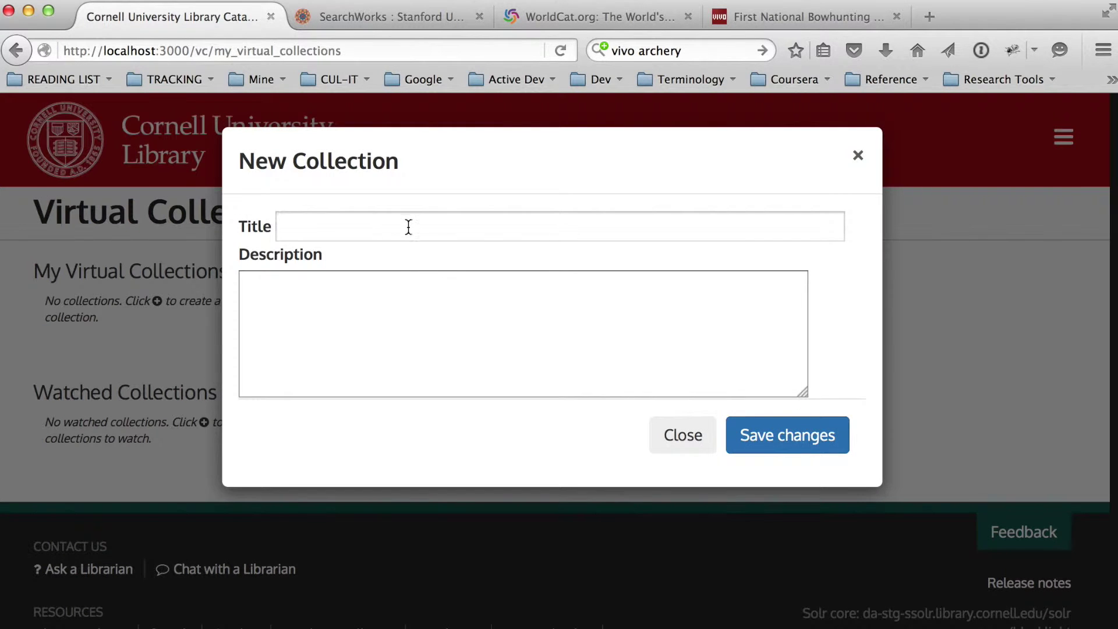
click(408, 226)
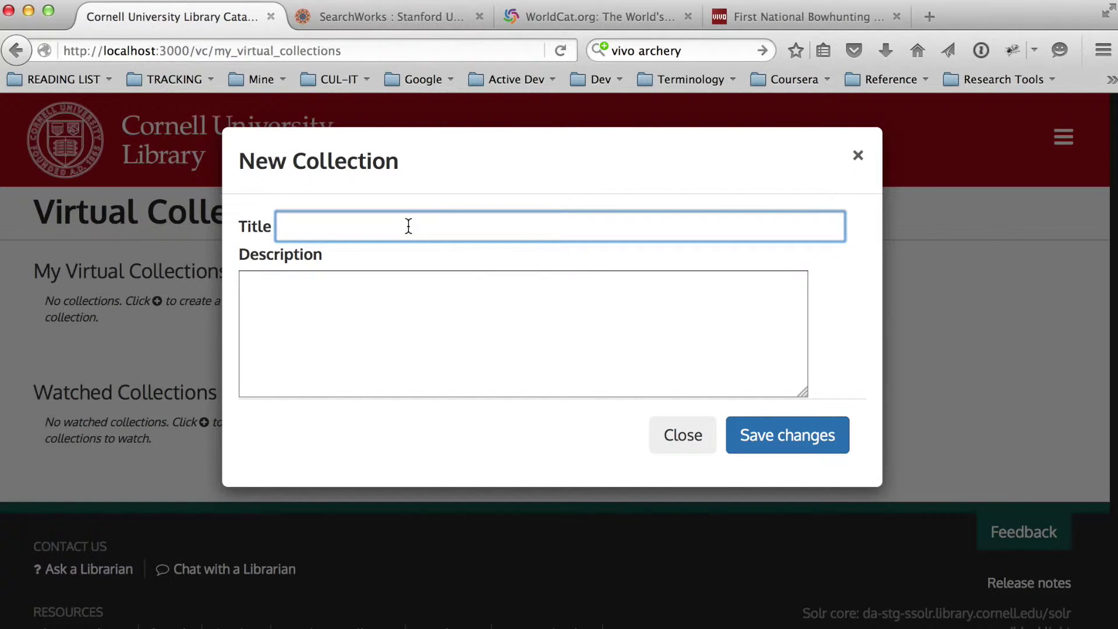
text(A)
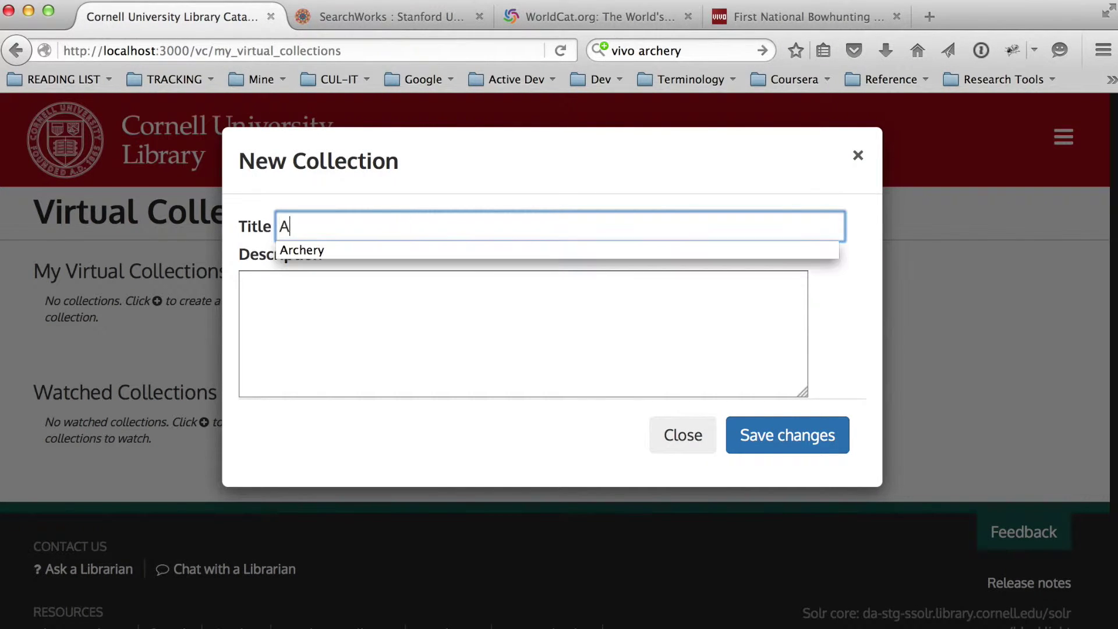
text(rchery)
click(441, 344)
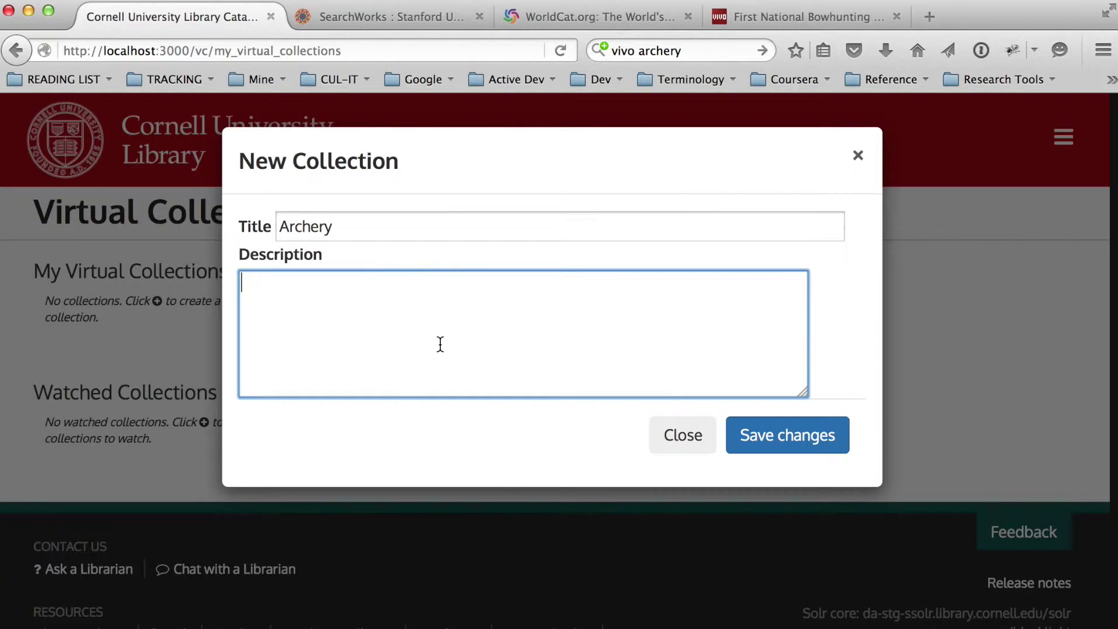
text(A)
key(BackSpace)
text(My archery resource)
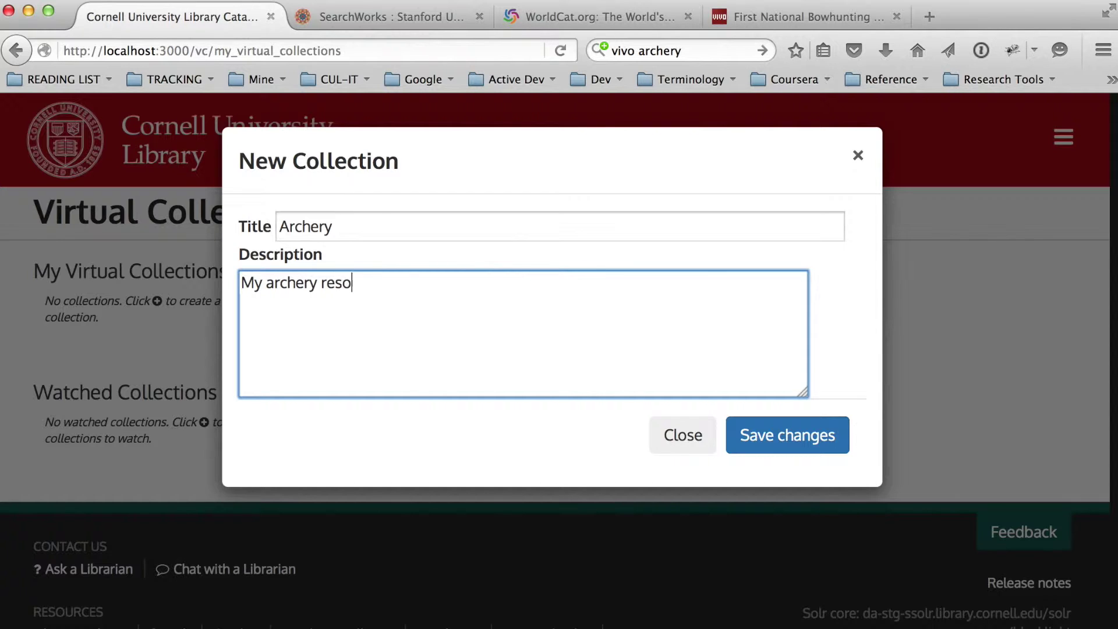
text(s.)
click(769, 432)
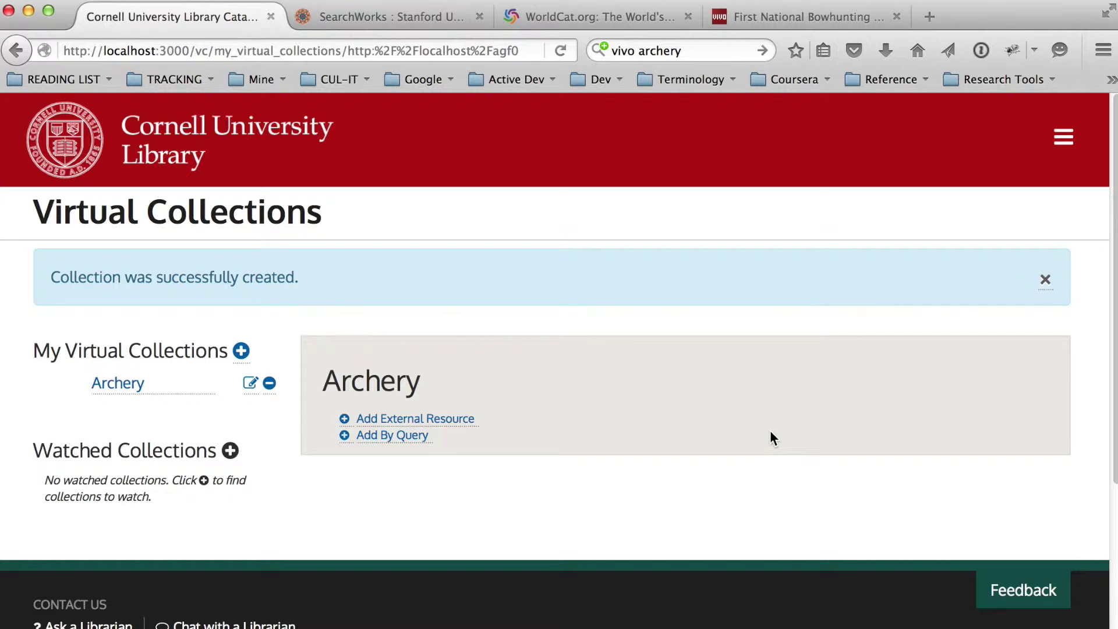
Return to the library catalog's home page and search all fields for "archery technique"
click(1063, 138)
click(1036, 185)
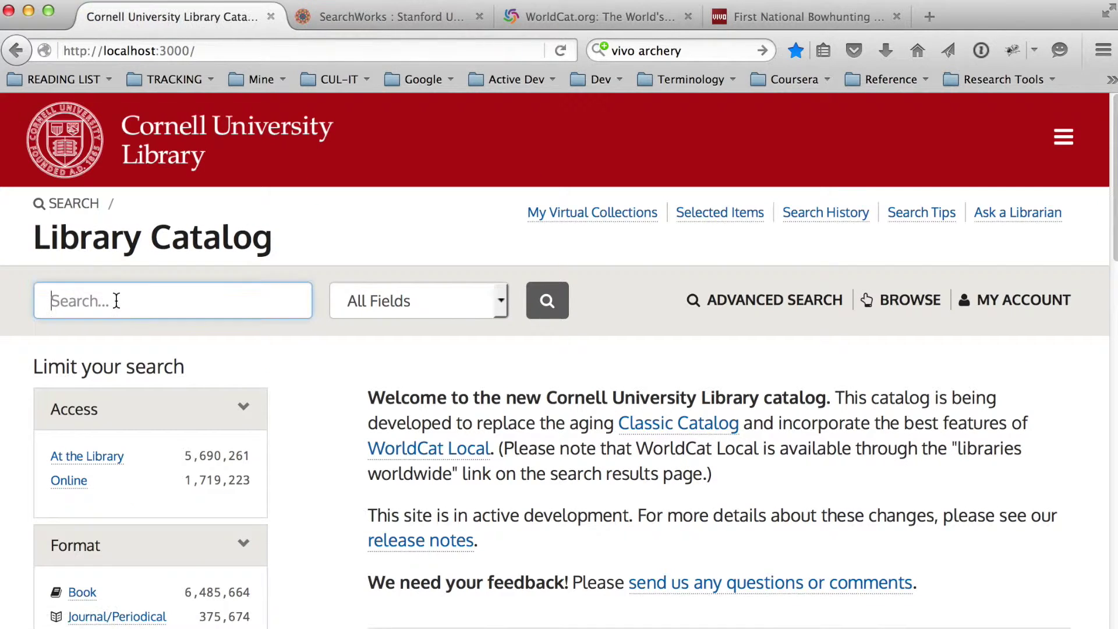
text(archery techniqu)
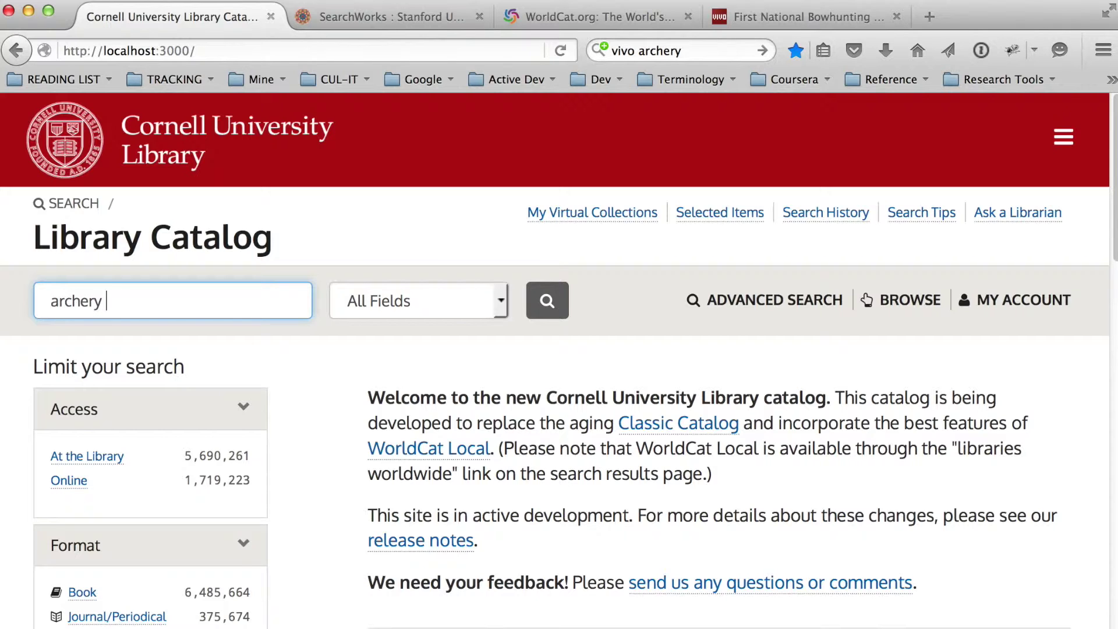
text(e)
key(Return)
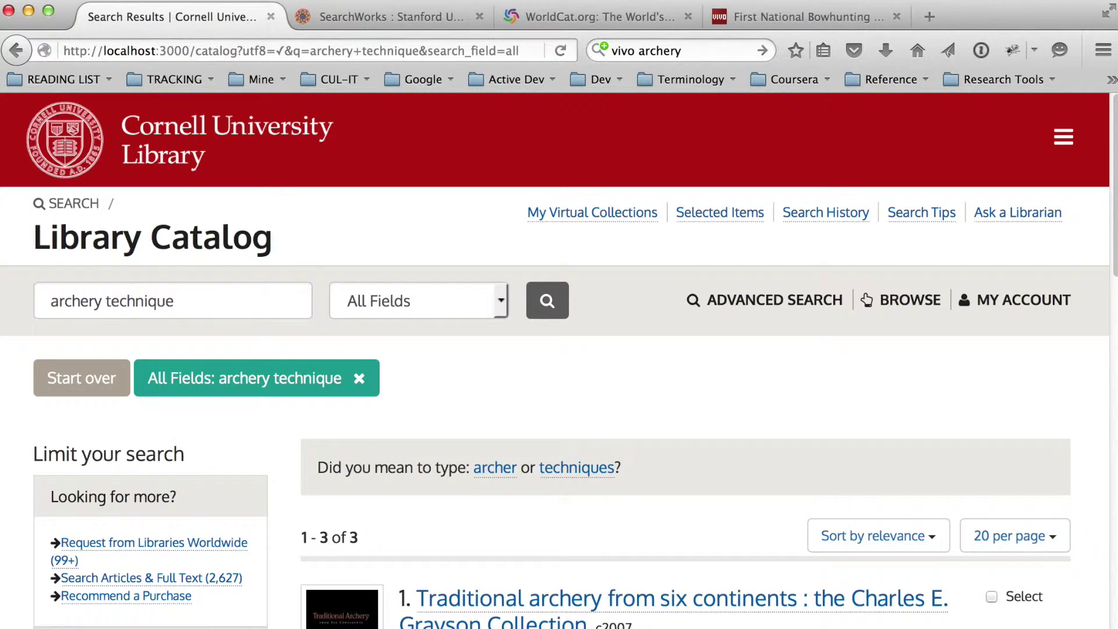
Open the catalog record "Archery : steps to success" from the results and add it to the Archery virtual collection
scroll(715, 414, down, 7)
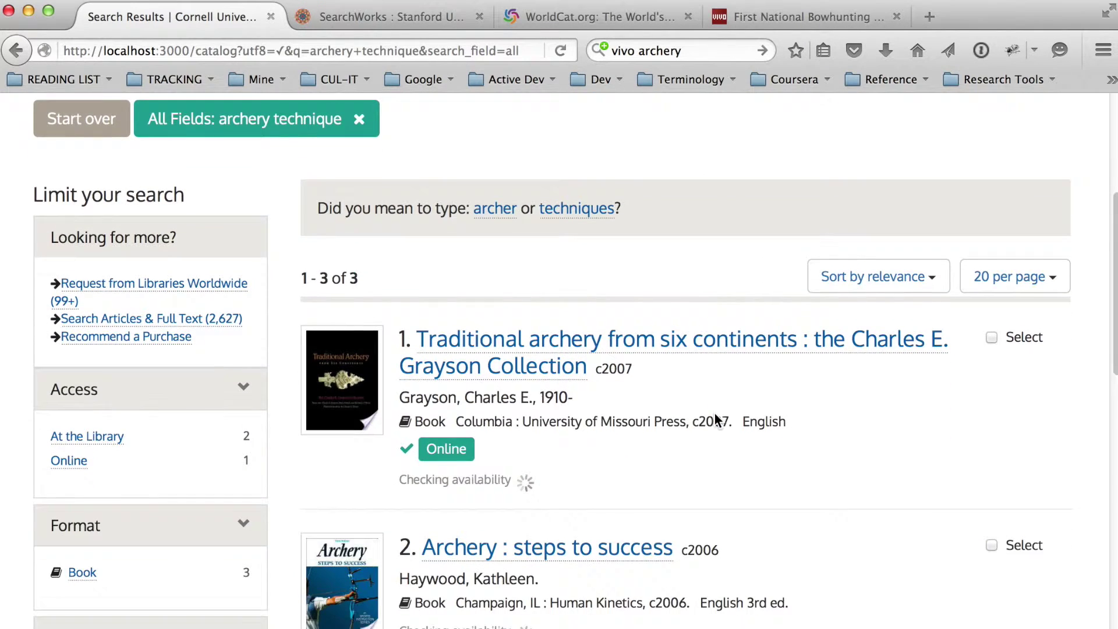
scroll(715, 412, down, 1)
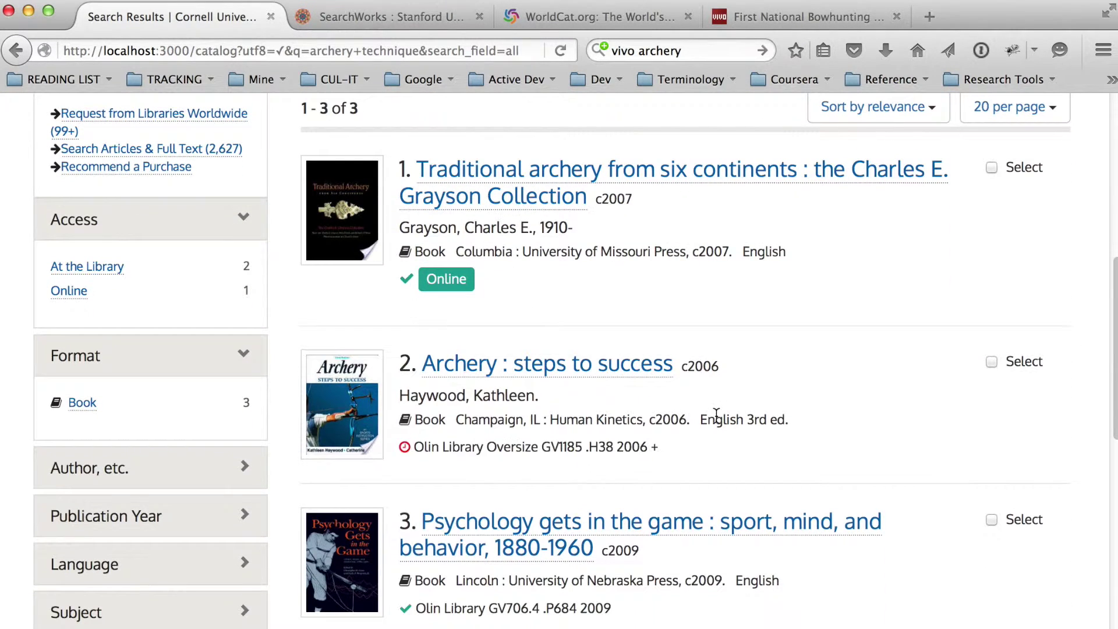
click(531, 367)
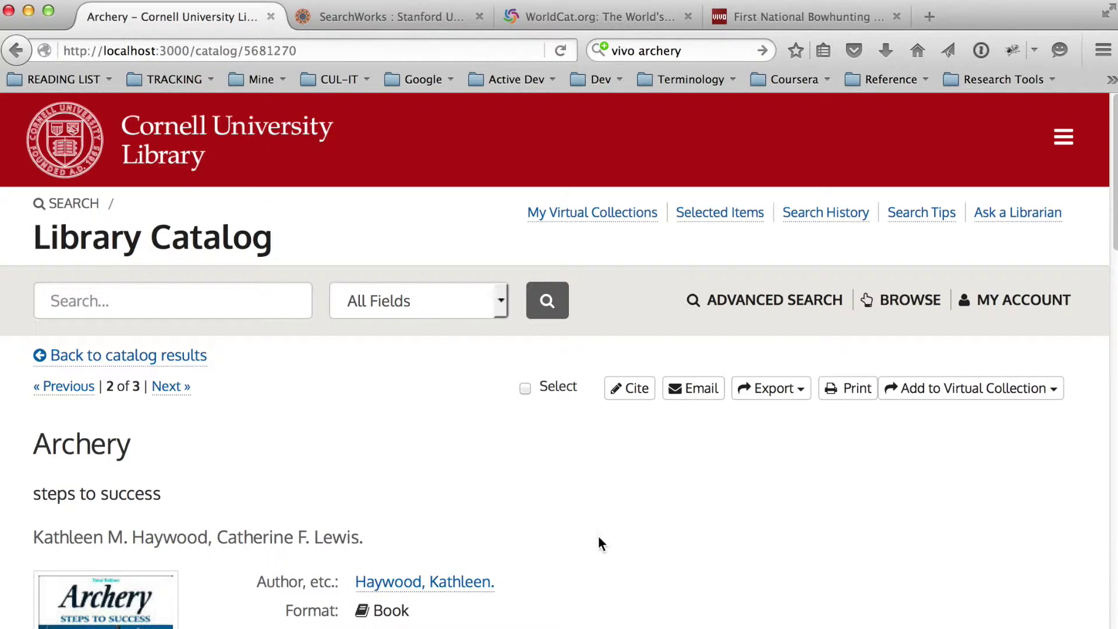
scroll(687, 518, down, 10)
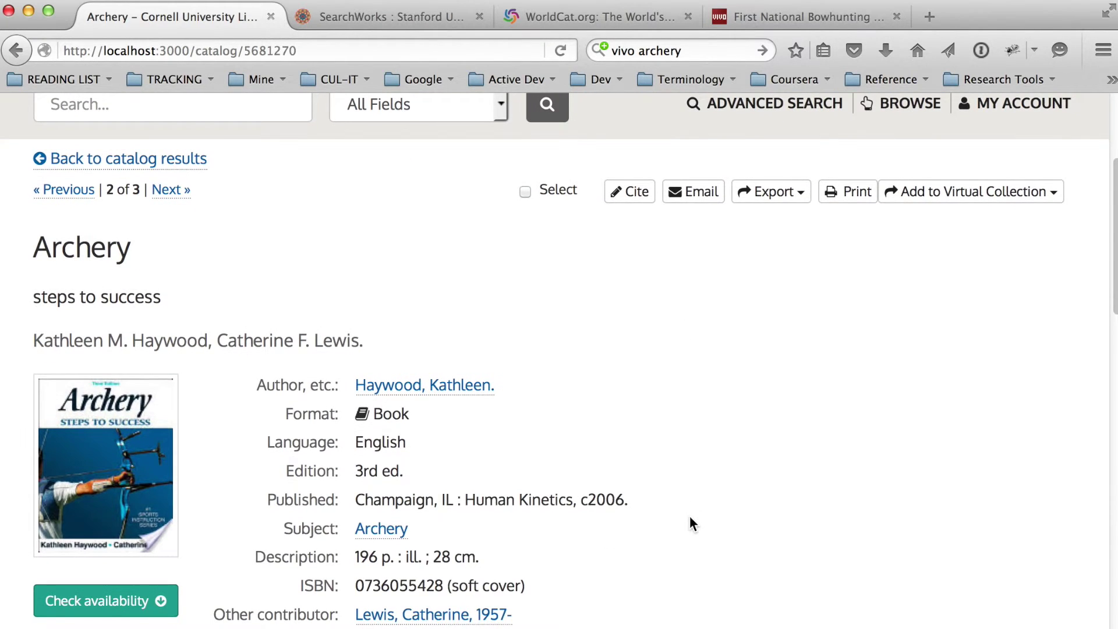
scroll(693, 523, down, 1)
scroll(694, 524, up, 4)
scroll(697, 525, up, 7)
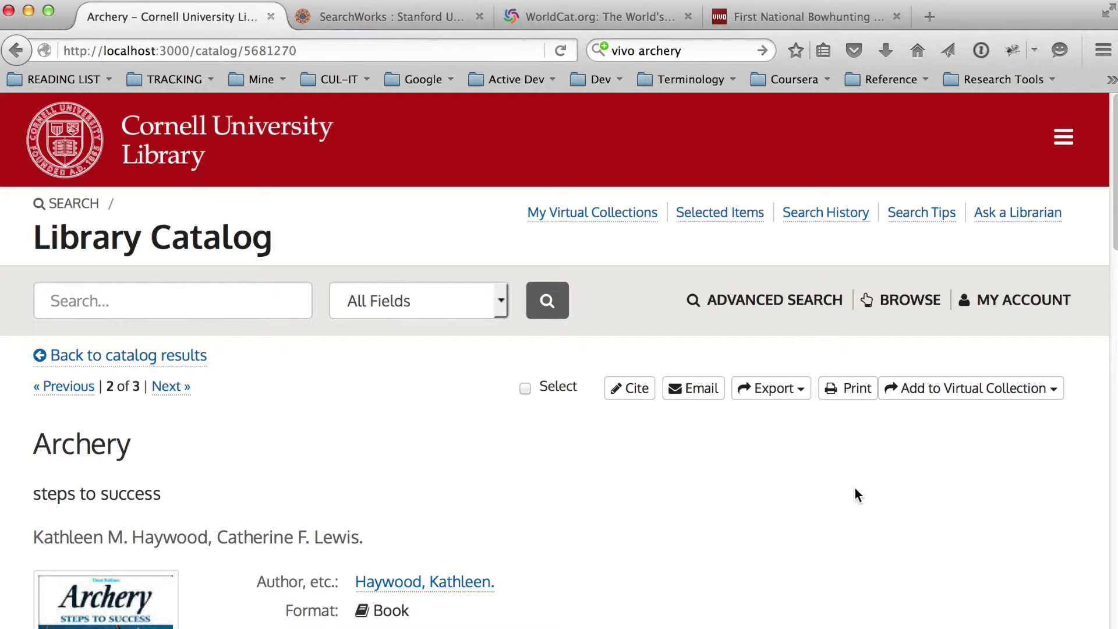
click(950, 390)
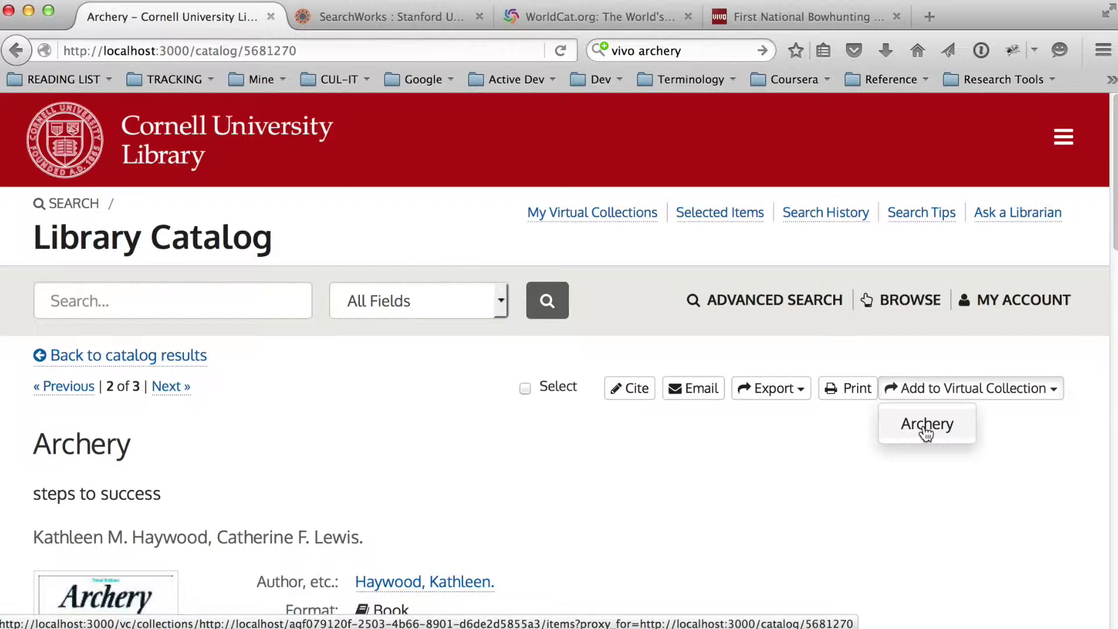
click(925, 430)
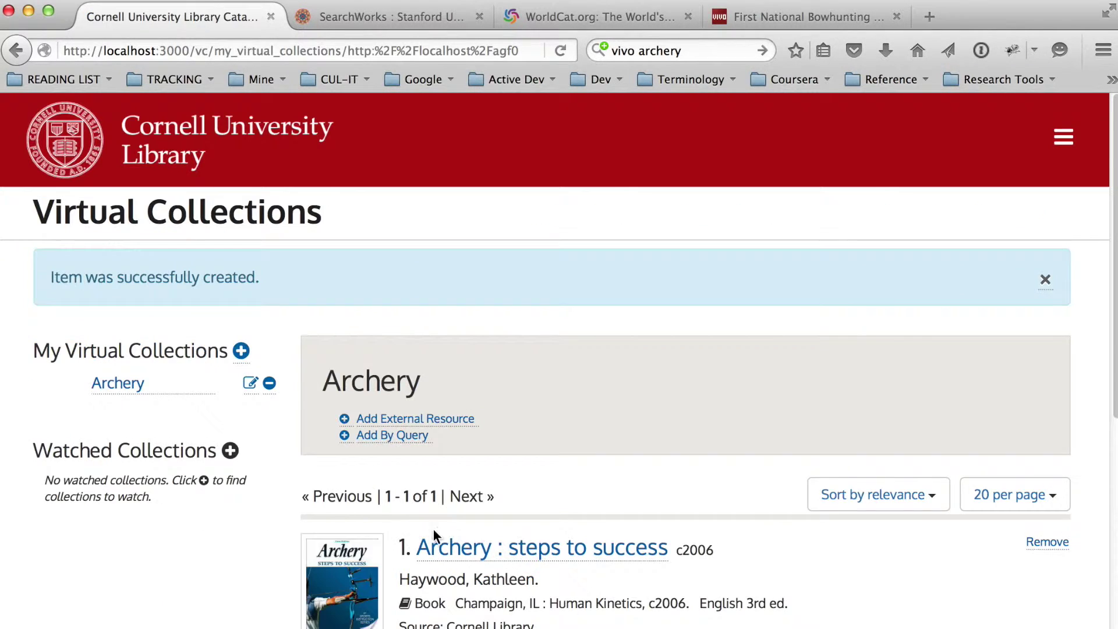
Review the Archery collection's item, follow its link to the catalog record, and reopen the Archery collection from My Virtual Collections
scroll(596, 458, down, 5)
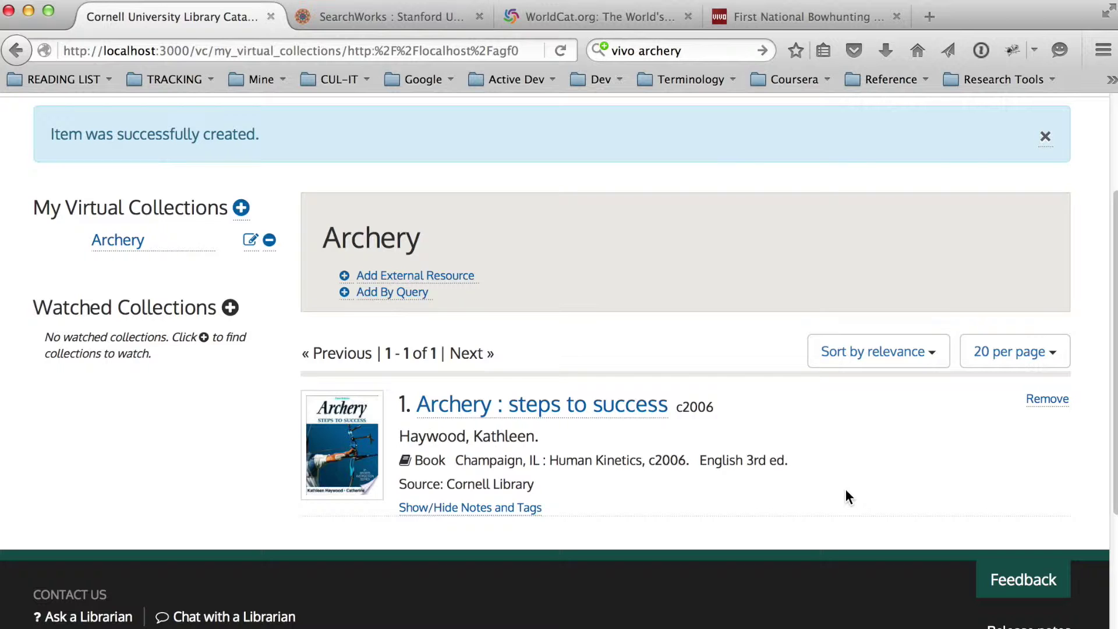
scroll(845, 497, up, 5)
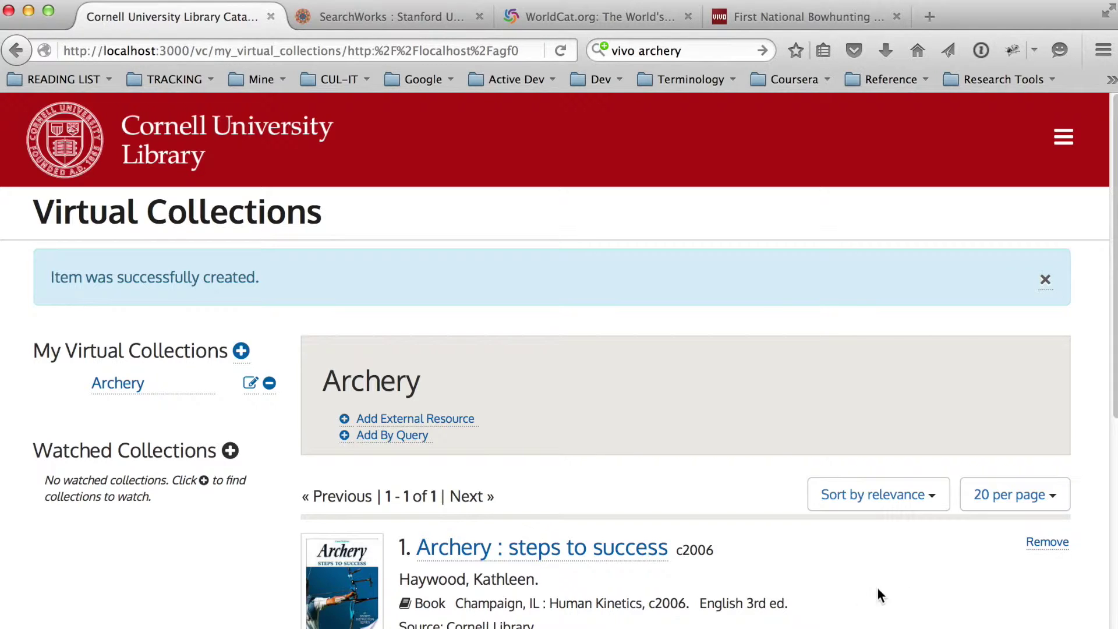
scroll(634, 559, down, 5)
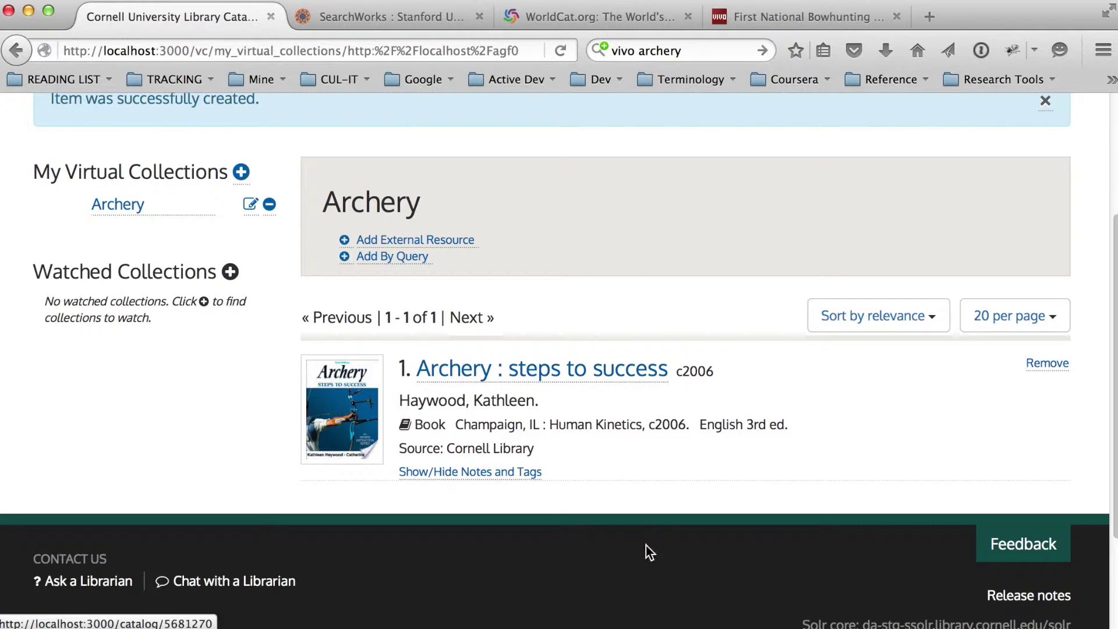
click(533, 381)
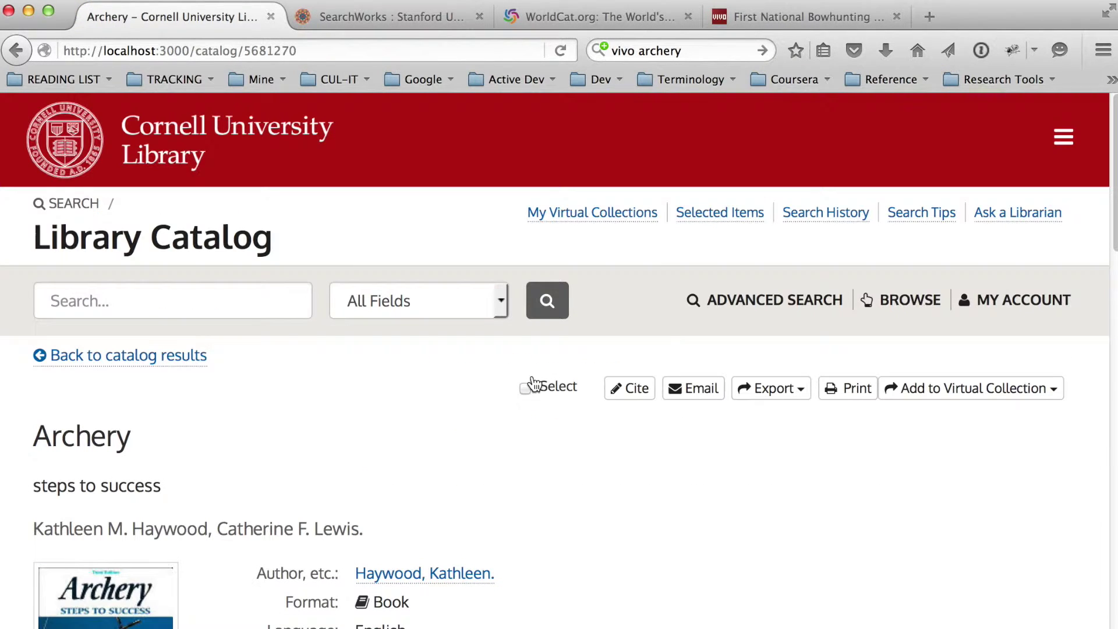
click(611, 217)
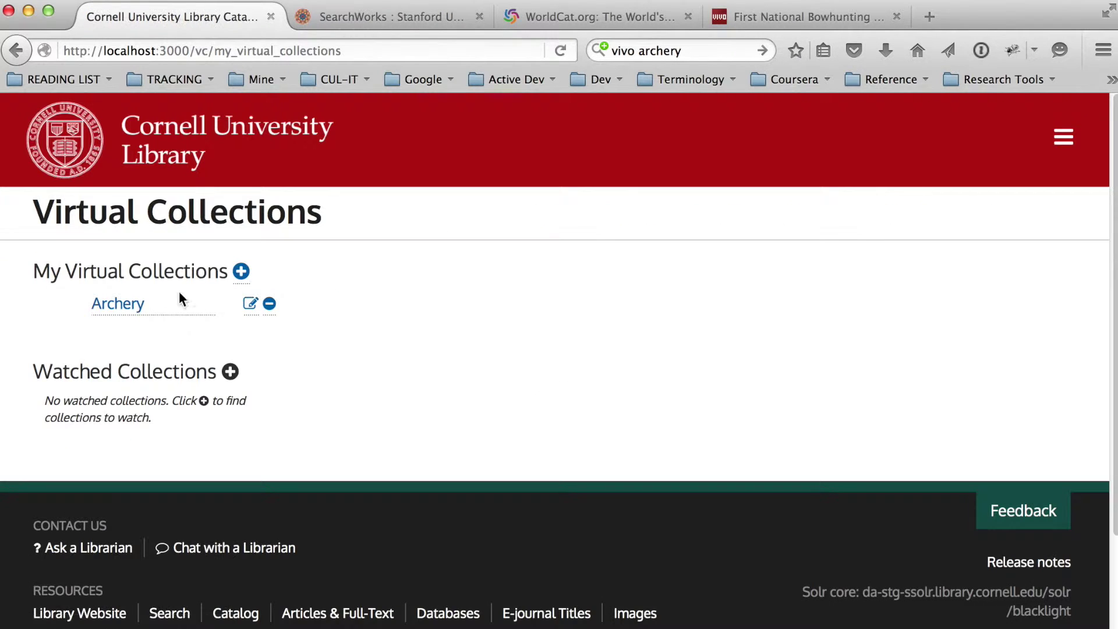
click(119, 304)
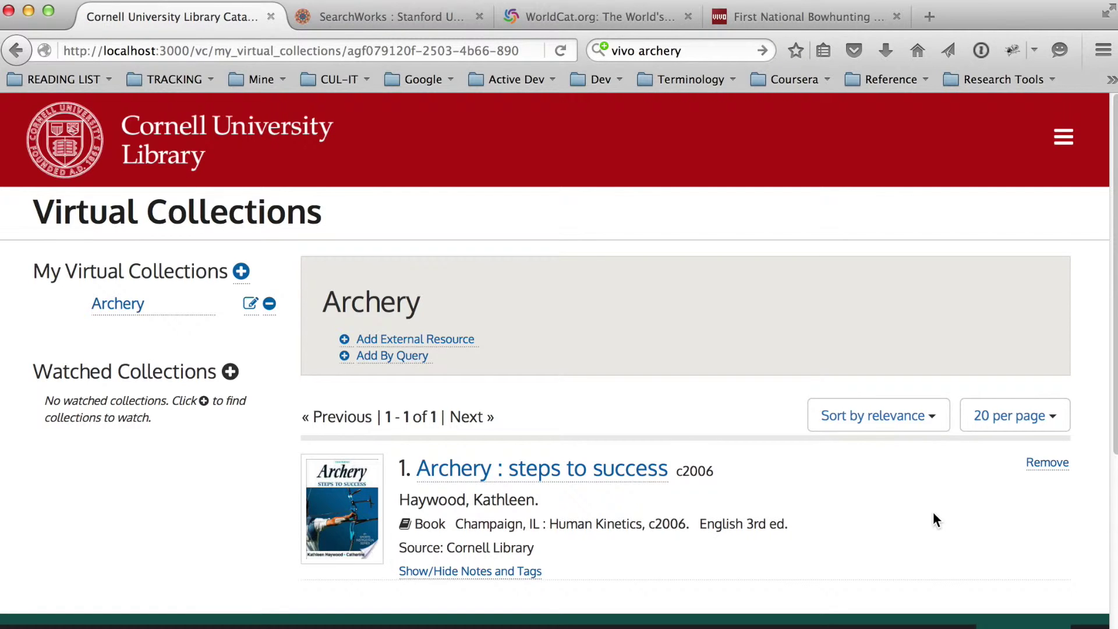
scroll(933, 515, down, 3)
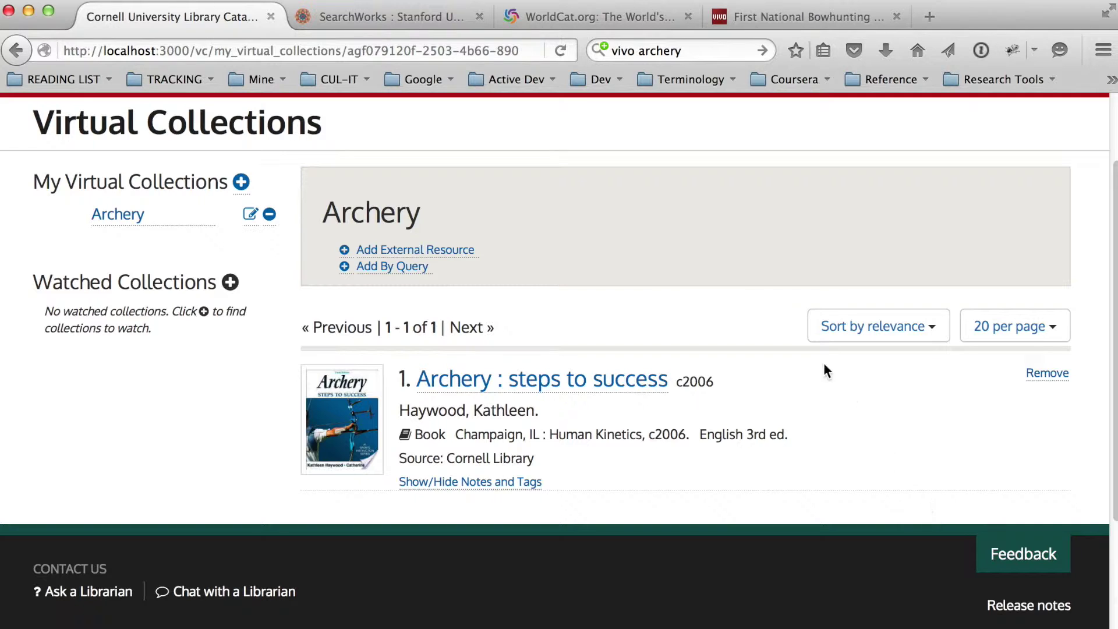
Switch to the Stanford SearchWorks catalog and search all fields for "archery technique"
click(386, 13)
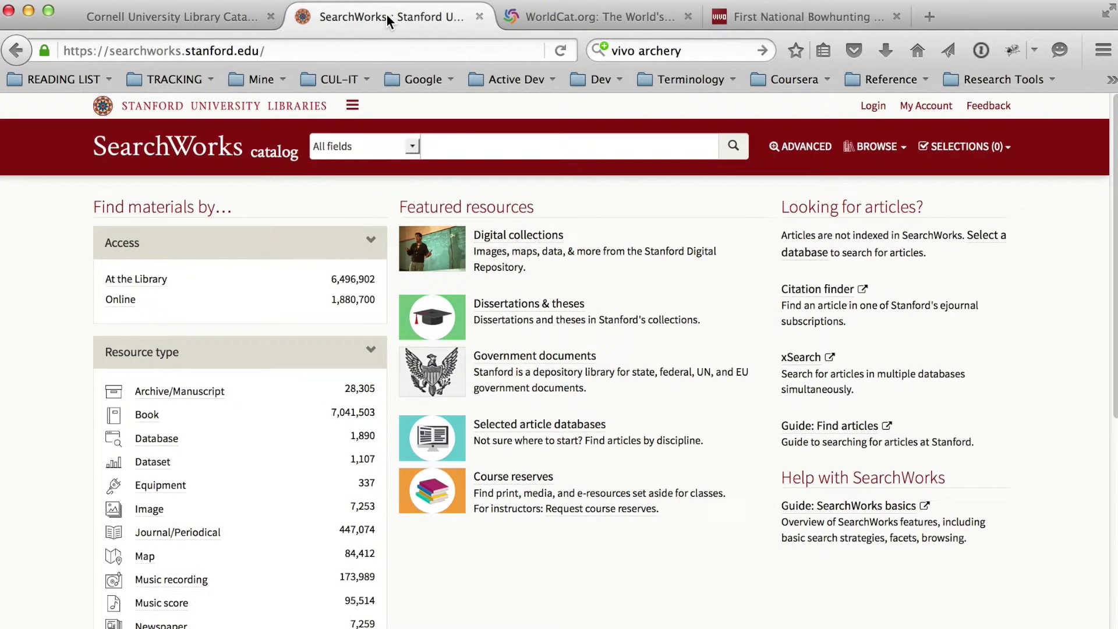
click(474, 150)
text(arc)
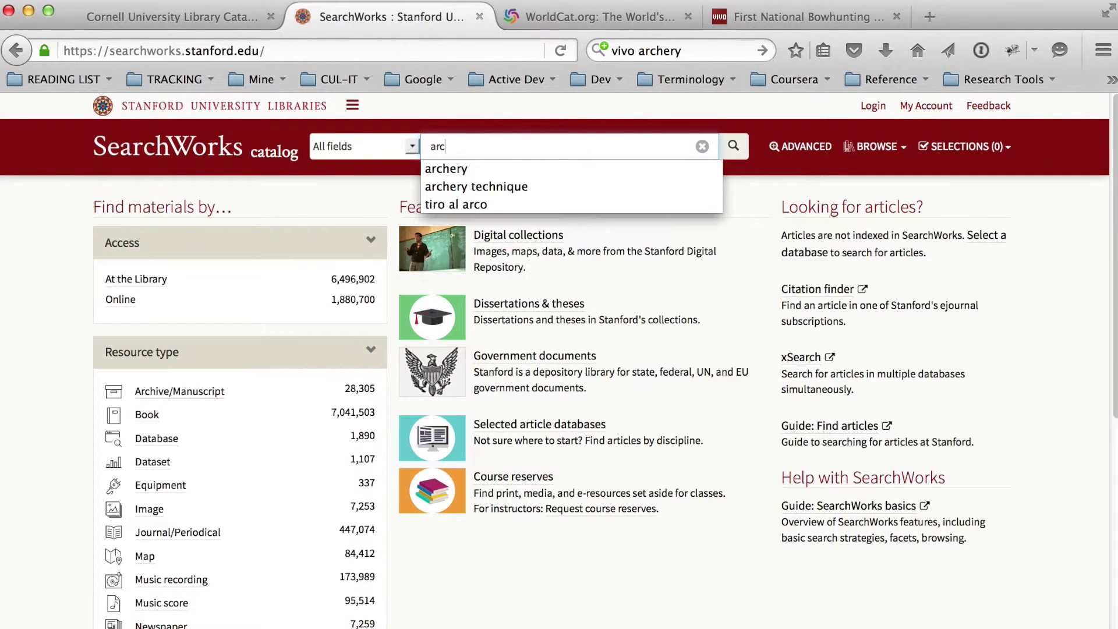
text(hery technique)
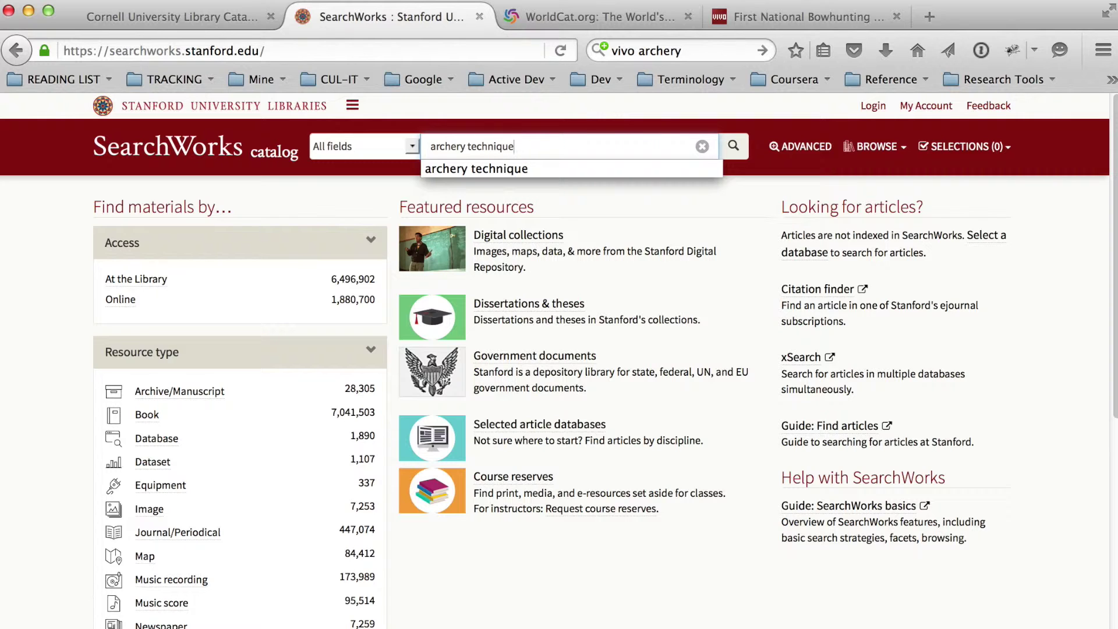
key(Return)
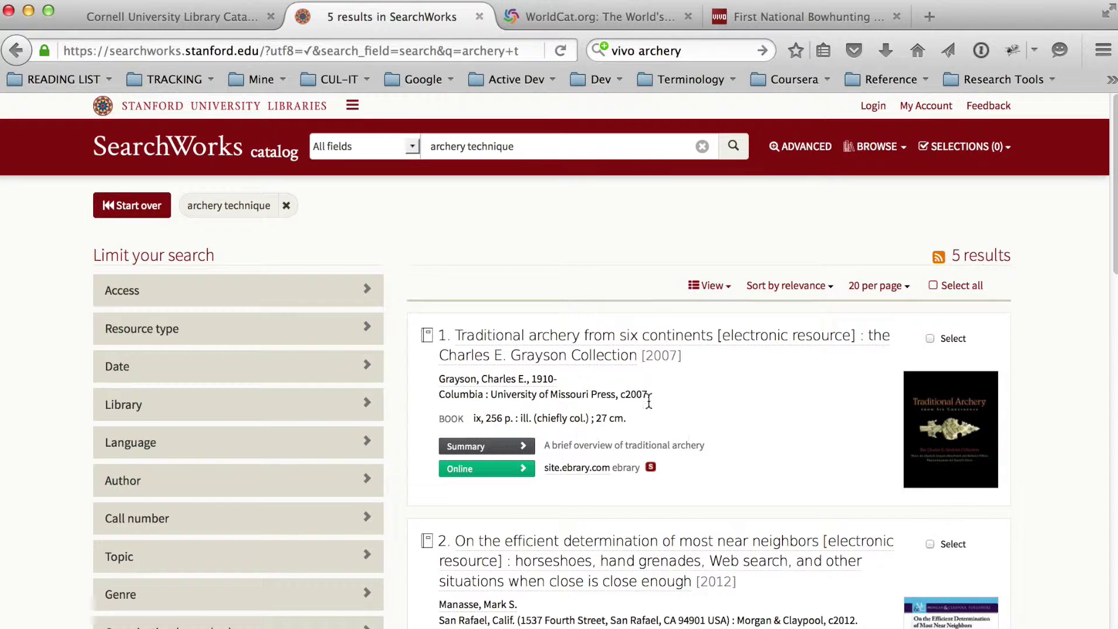
Open the SearchWorks record "Traditional archery from six continents" and copy its web address
click(594, 340)
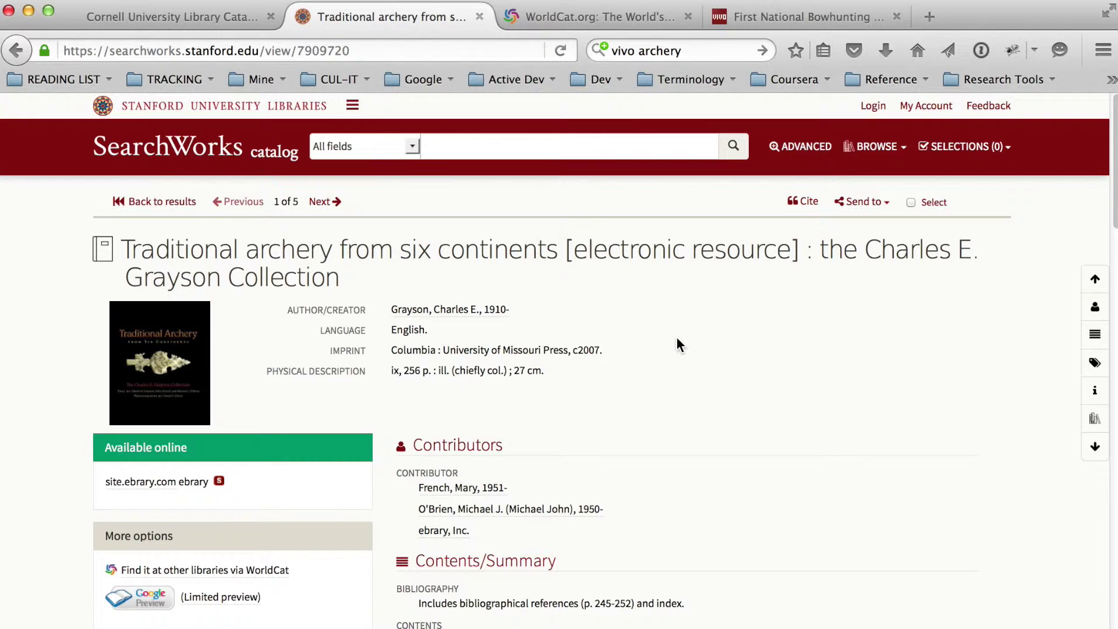
click(379, 50)
key(super+c)
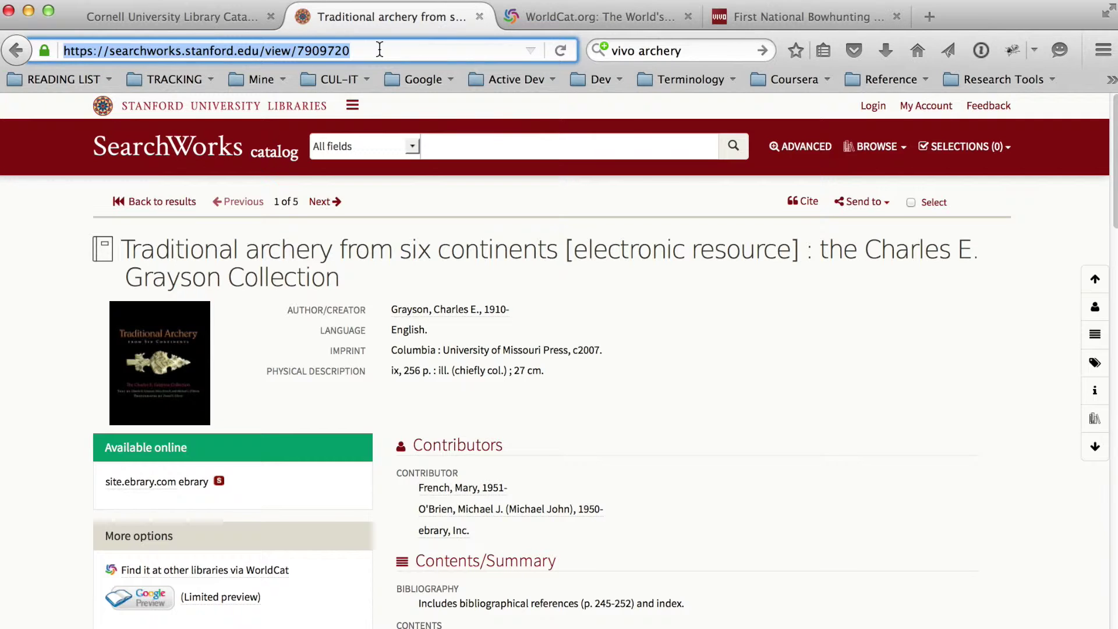
click(243, 15)
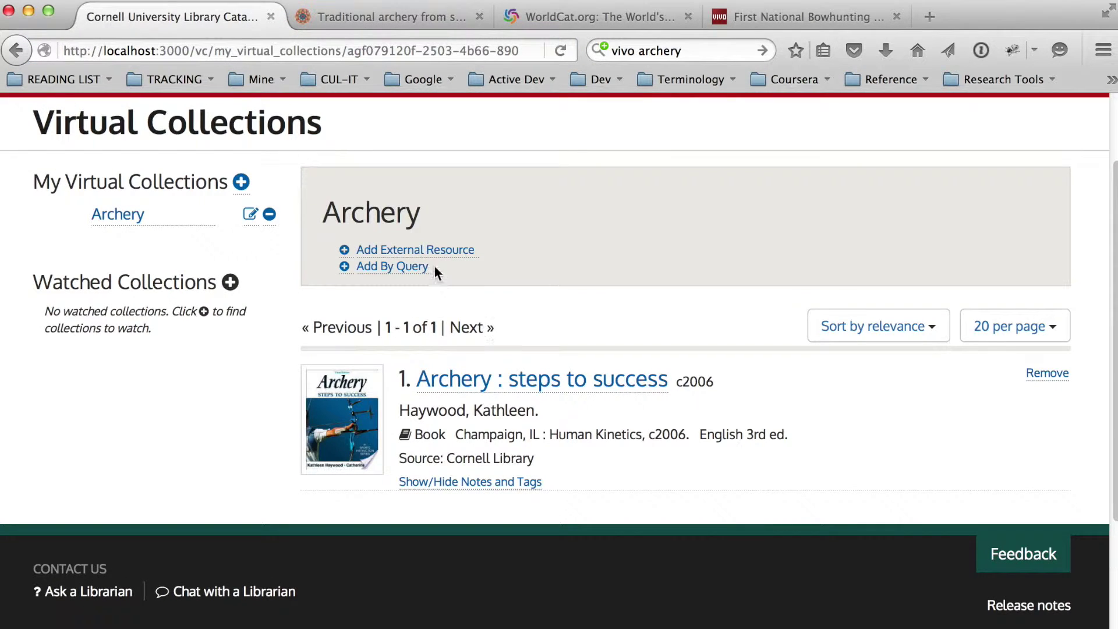
click(425, 253)
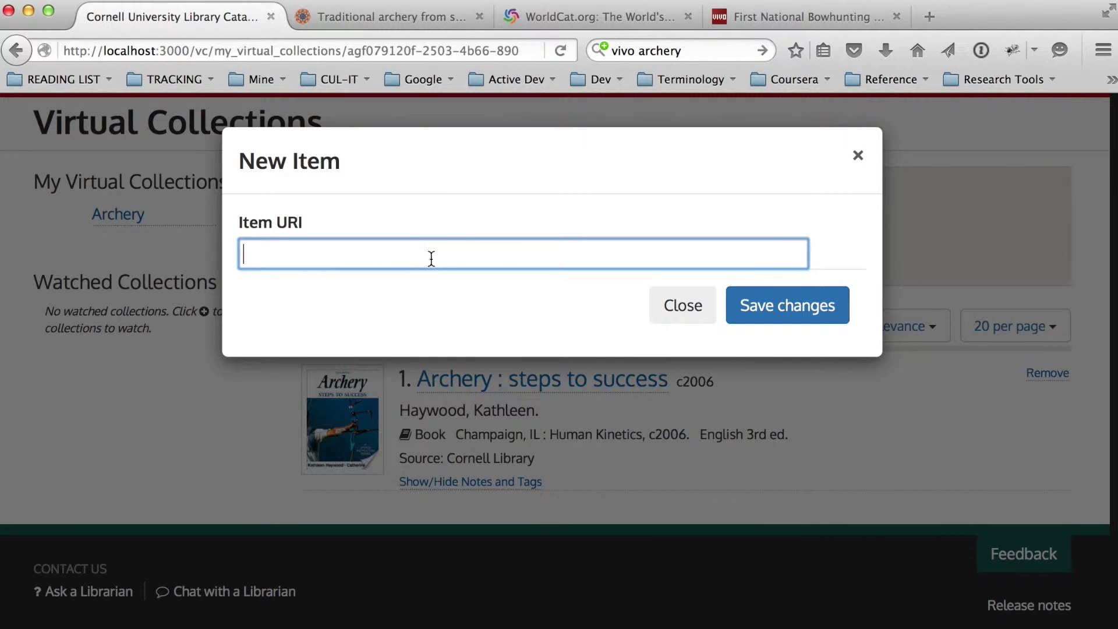
key(super+v)
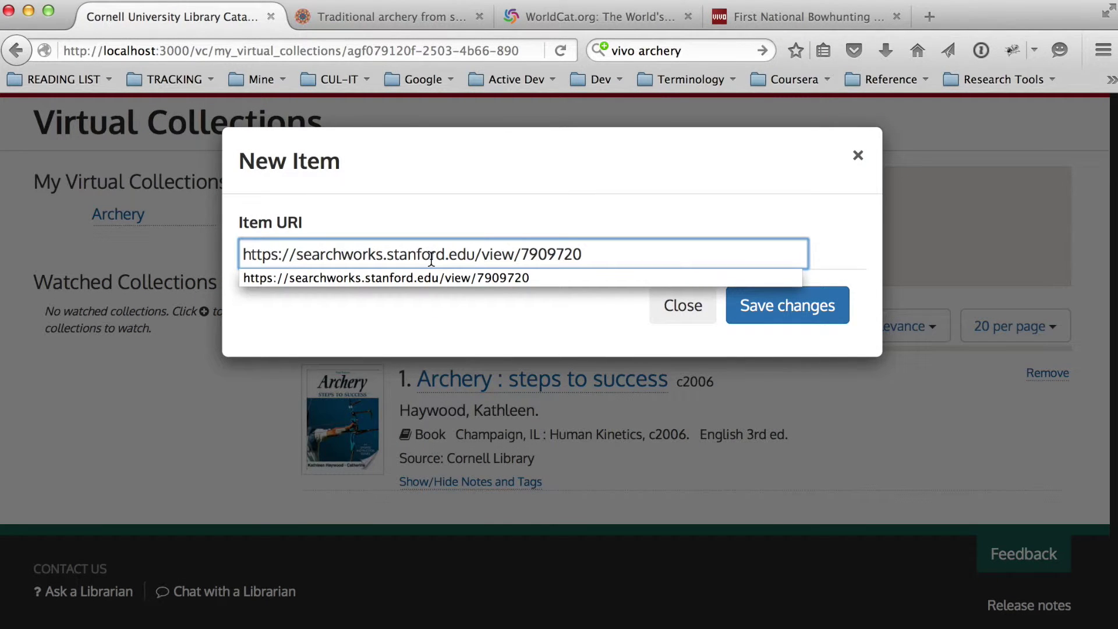
key(Return)
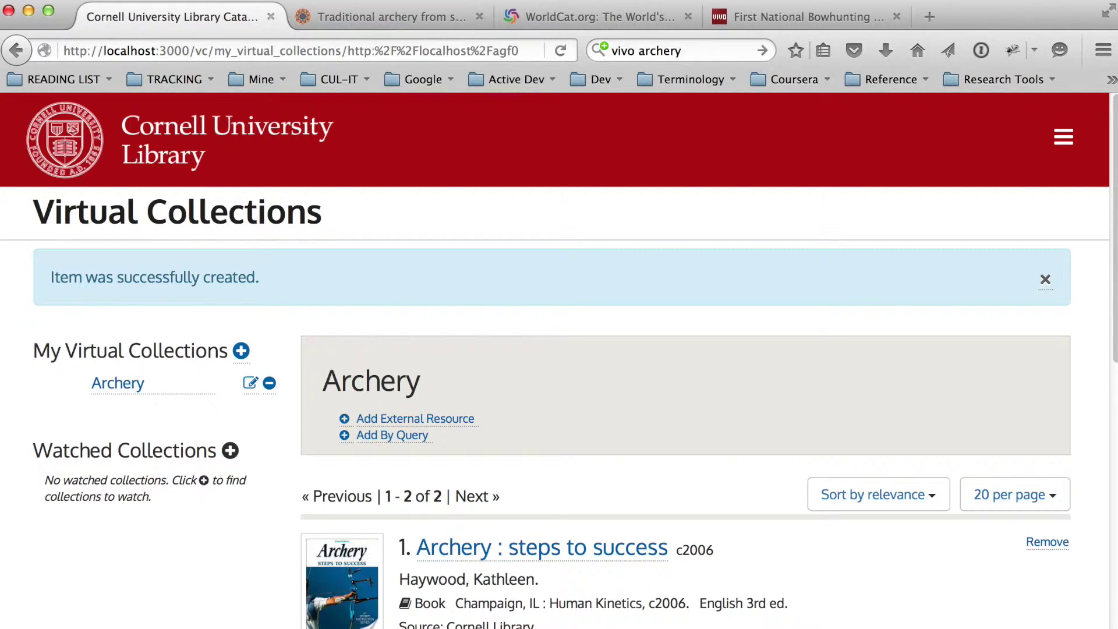
scroll(767, 582, down, 5)
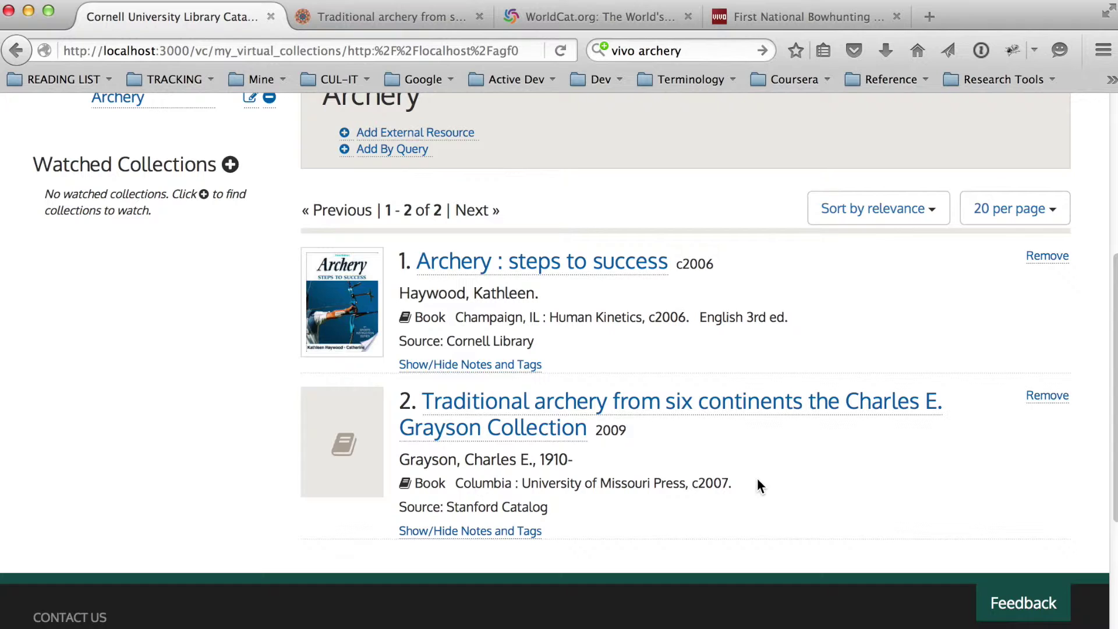
Switch to the WorldCat site and search everything for "archery technique"
click(586, 10)
click(201, 340)
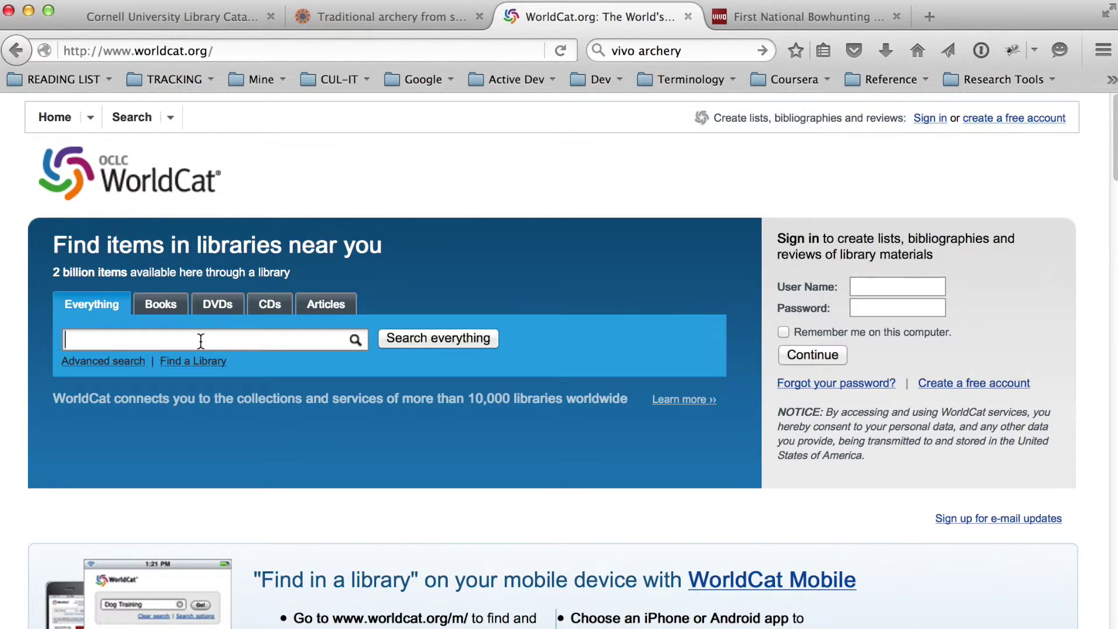
text(archery)
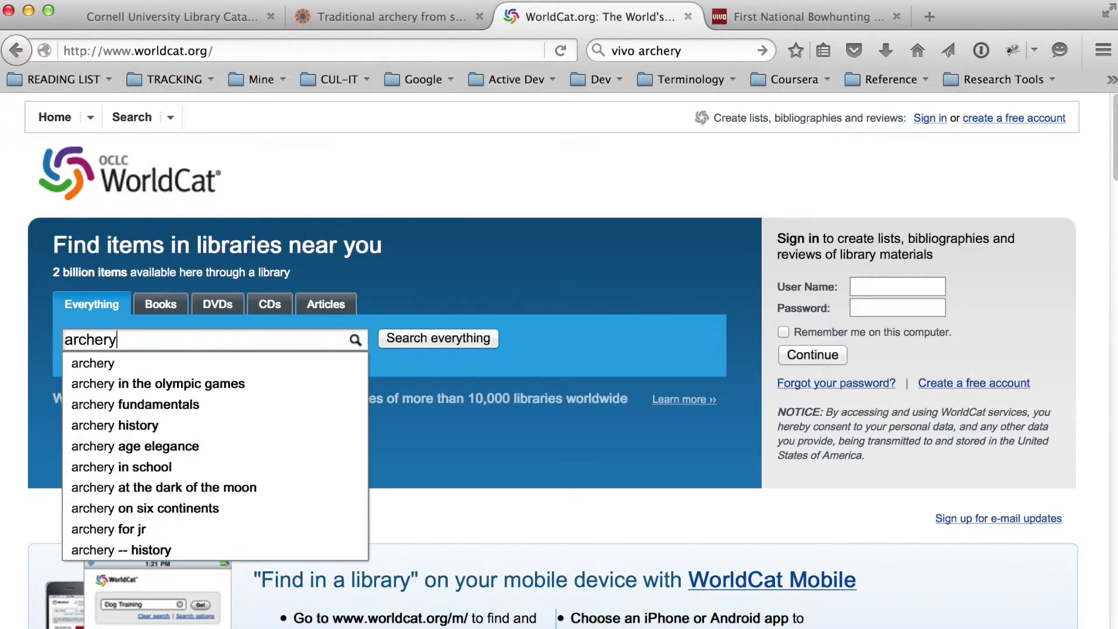
text( technique)
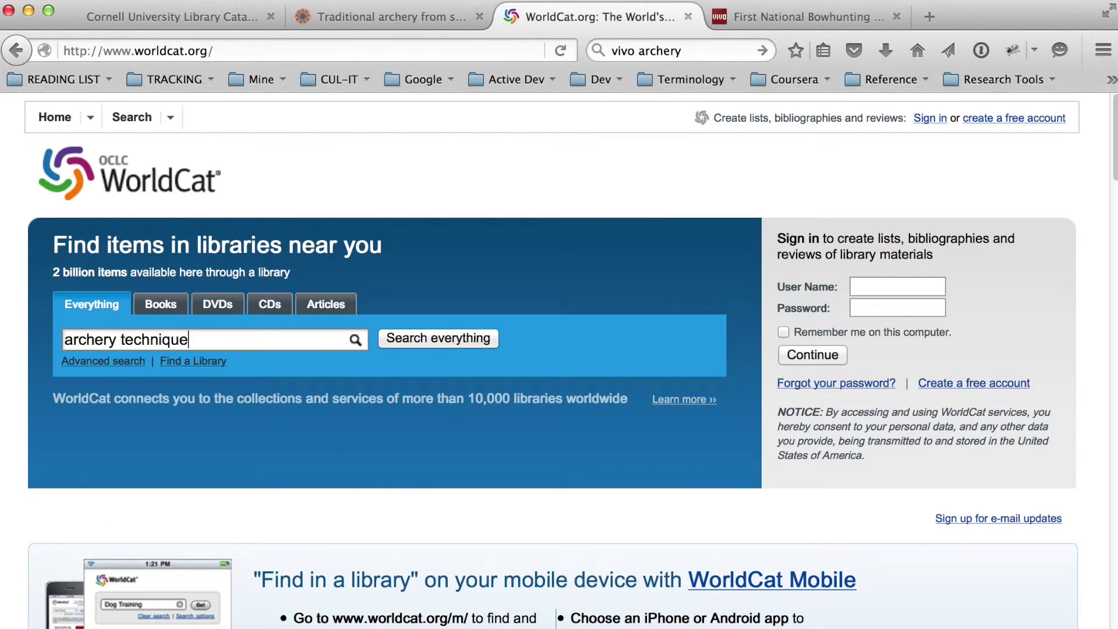
key(Return)
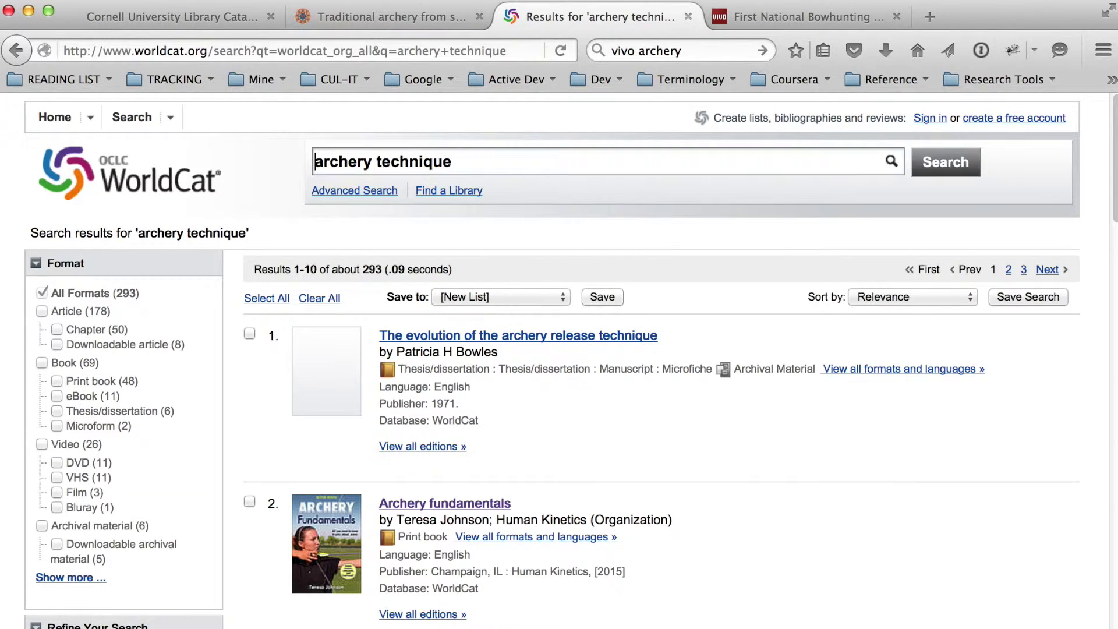
Open the WorldCat record "Archery fundamentals" and copy its permalink
click(459, 509)
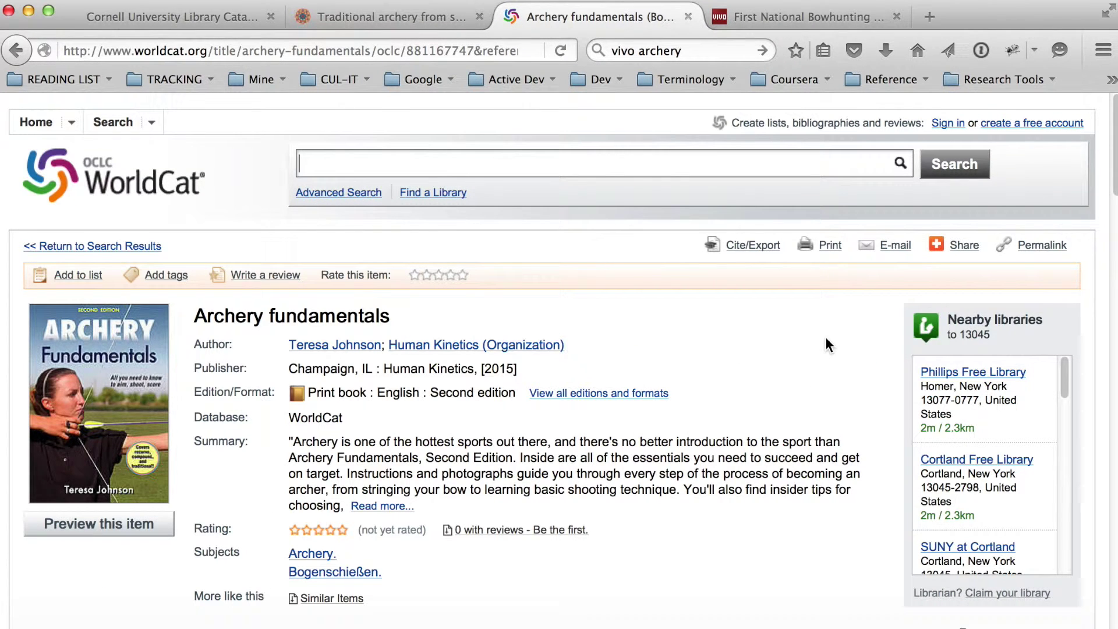
click(1038, 249)
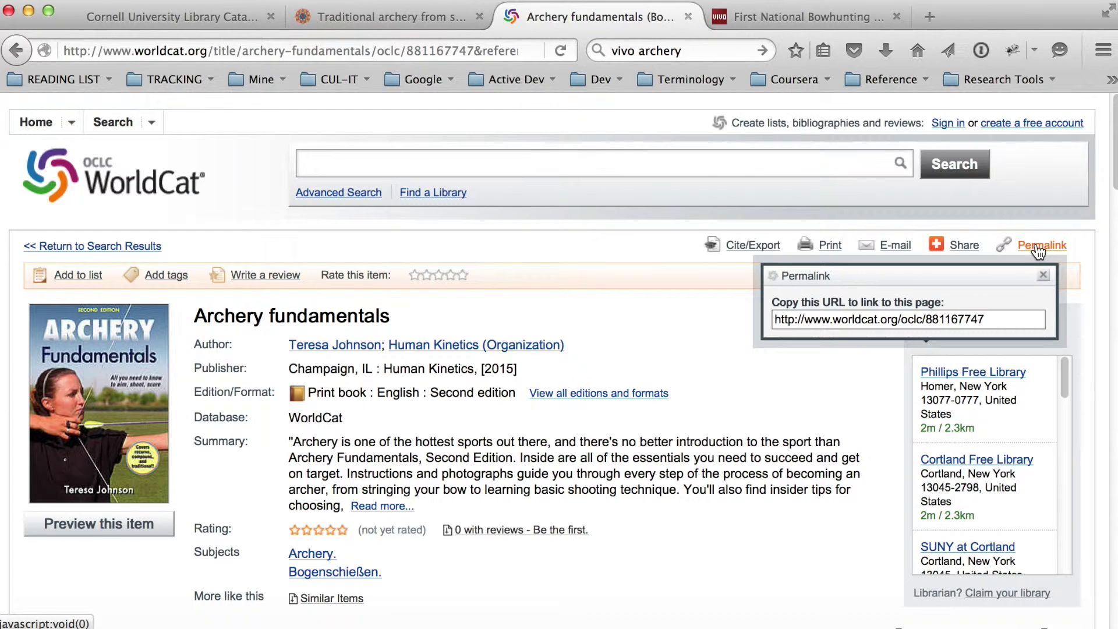
double_click(945, 320)
triple_click(945, 320)
key(super+c)
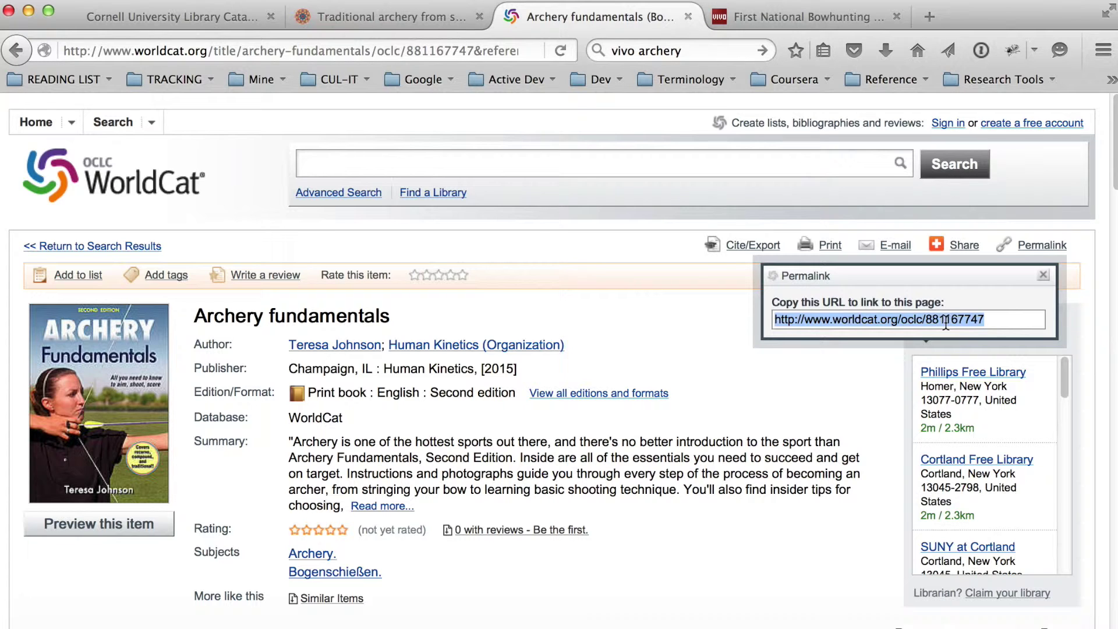
click(191, 13)
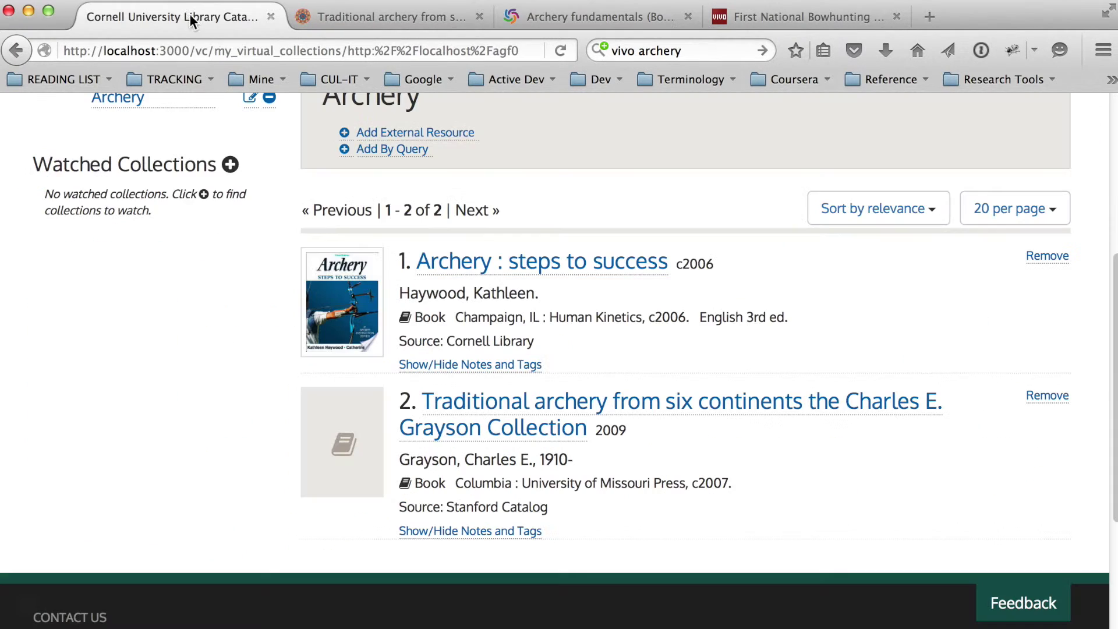
click(402, 132)
click(432, 261)
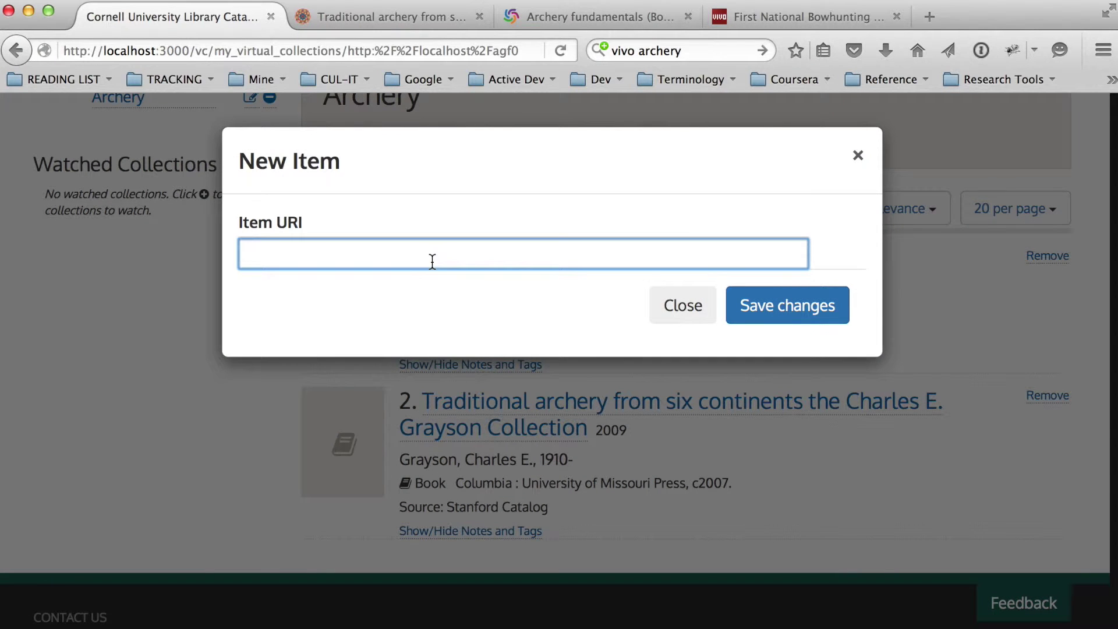
key(super+v)
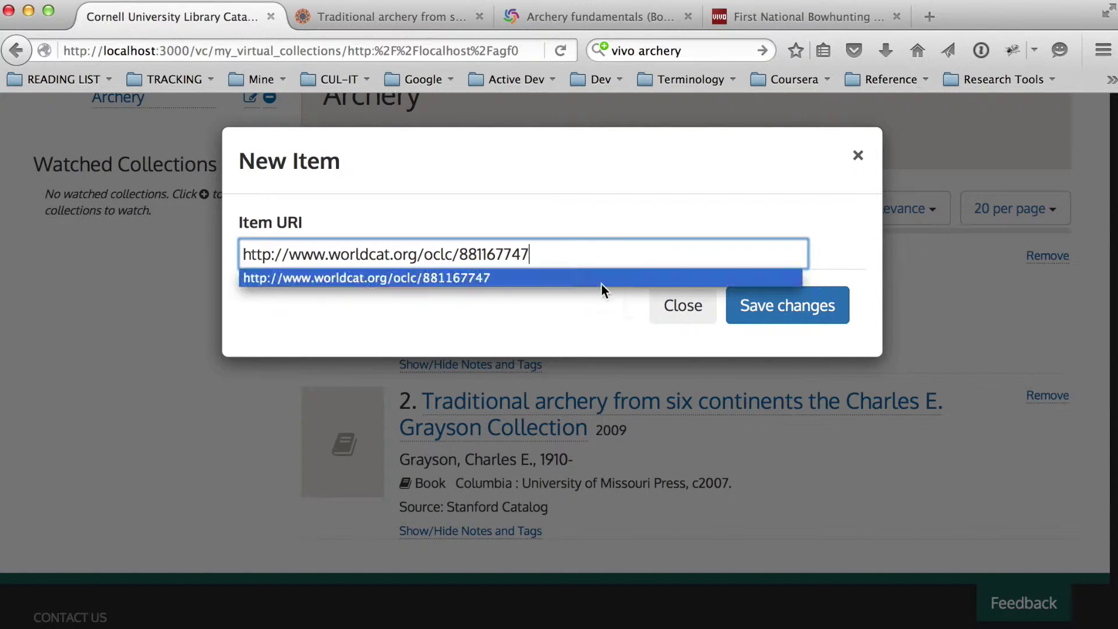
click(792, 308)
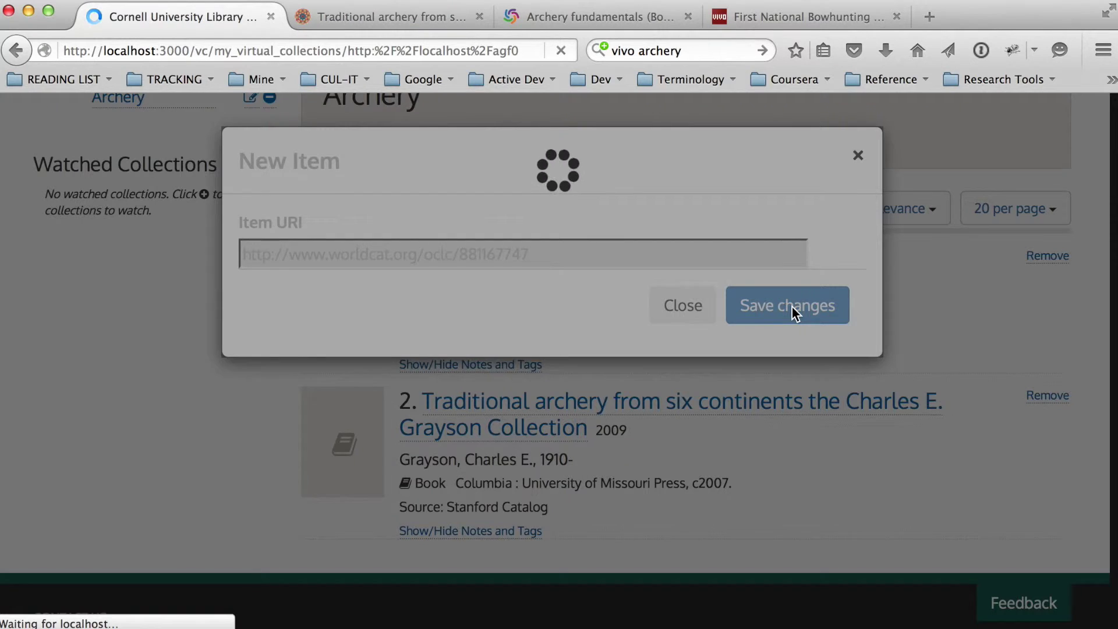
scroll(792, 307, down, 10)
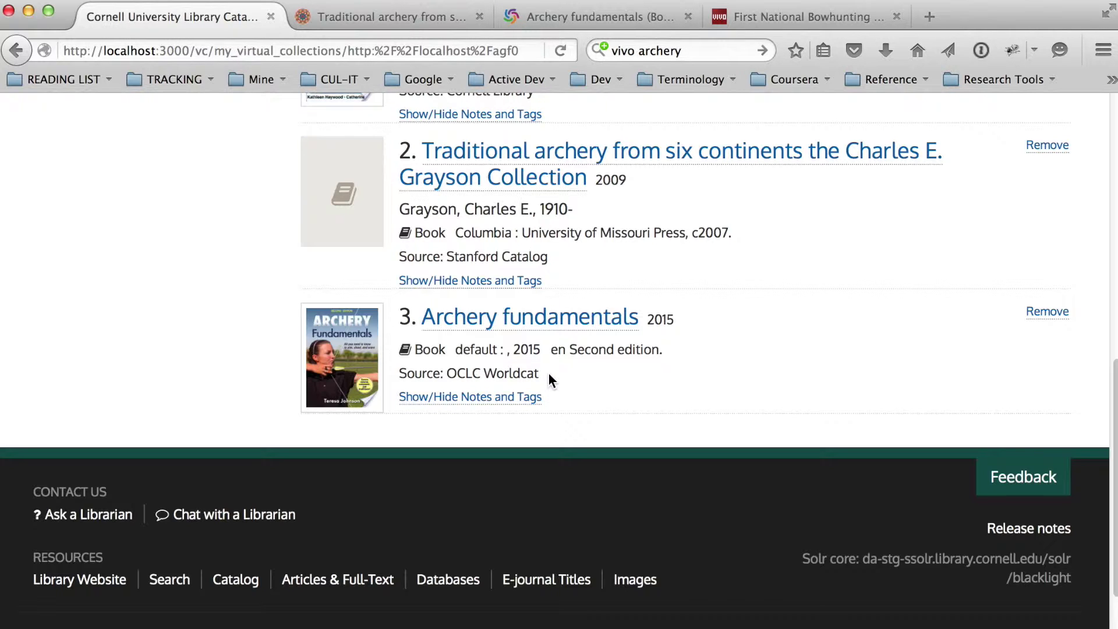
Switch to the VIVO page "First National Bowhunting Conference Proceedings" and copy its profile URI
click(793, 23)
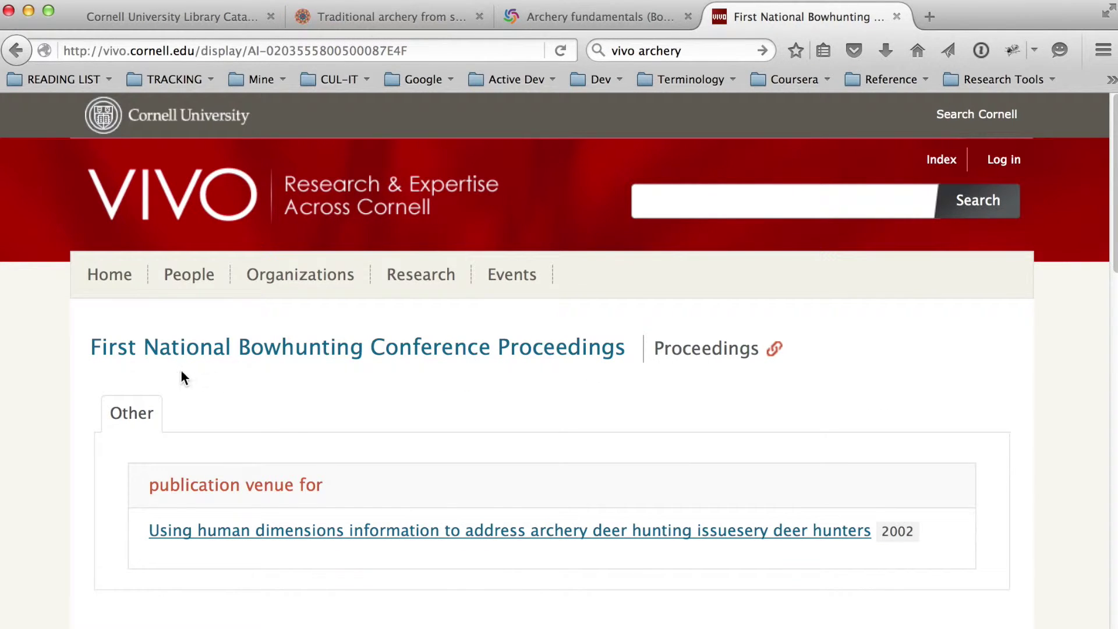
click(781, 347)
click(842, 425)
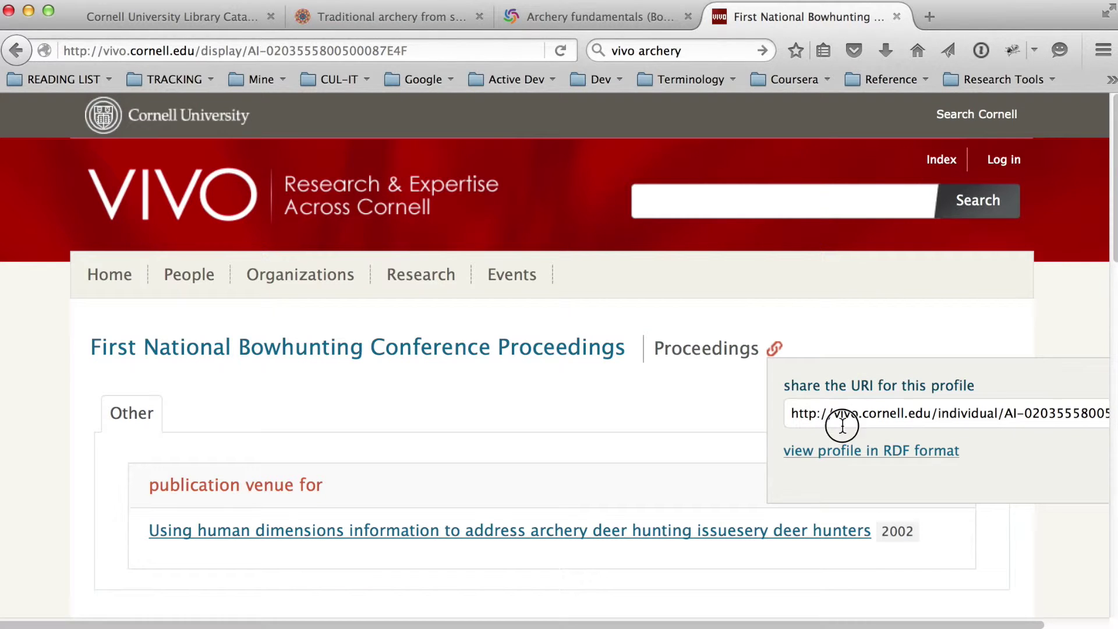
click(842, 417)
key(super+c)
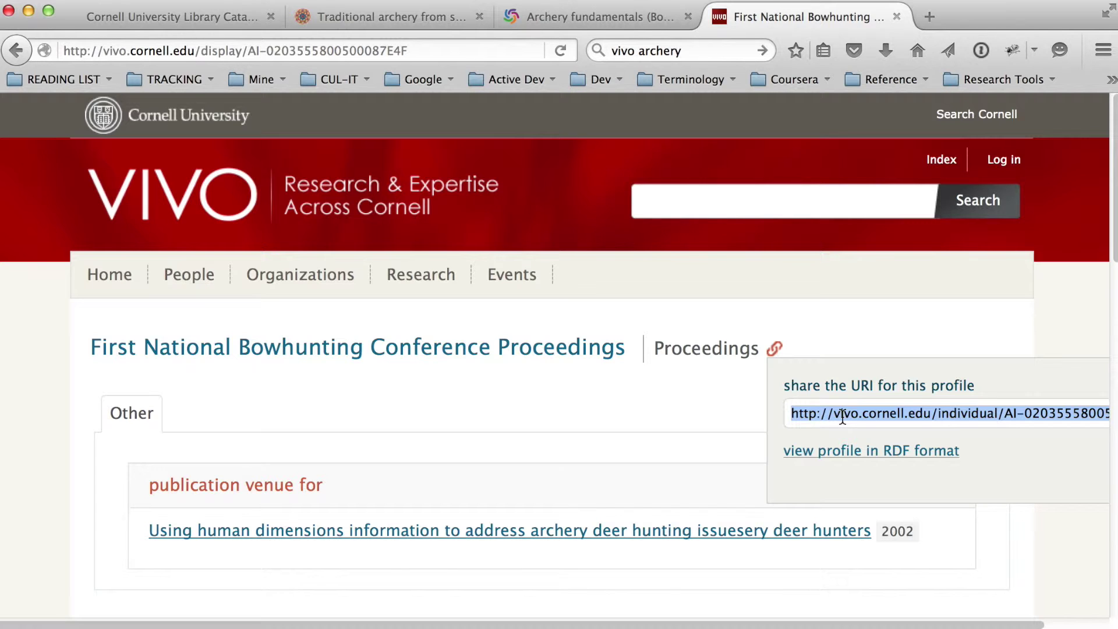
click(173, 14)
scroll(488, 411, up, 6)
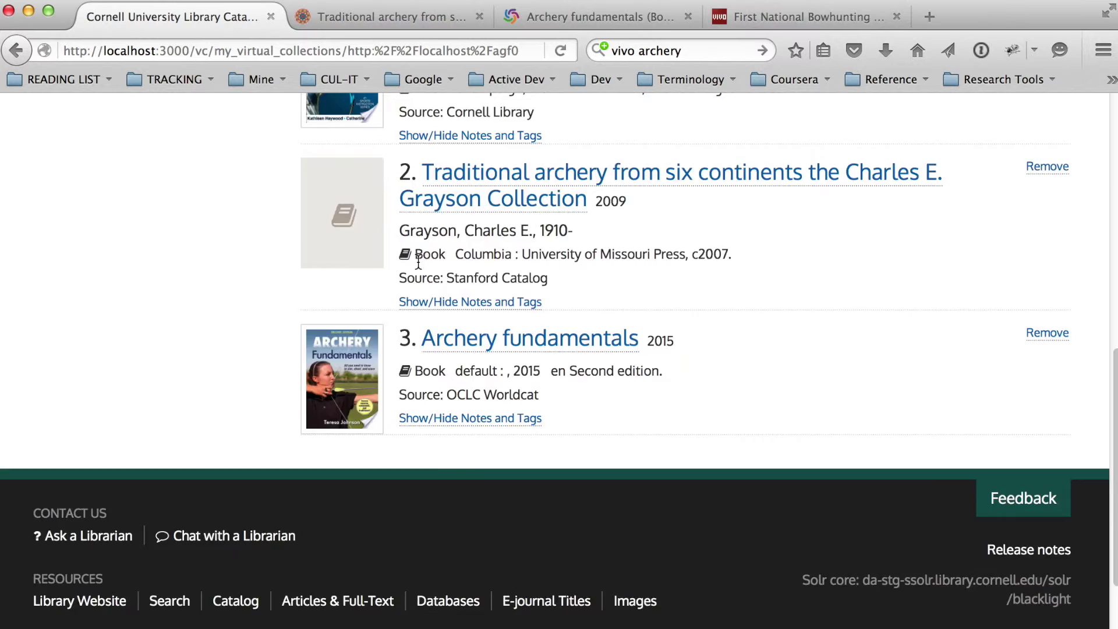
click(400, 225)
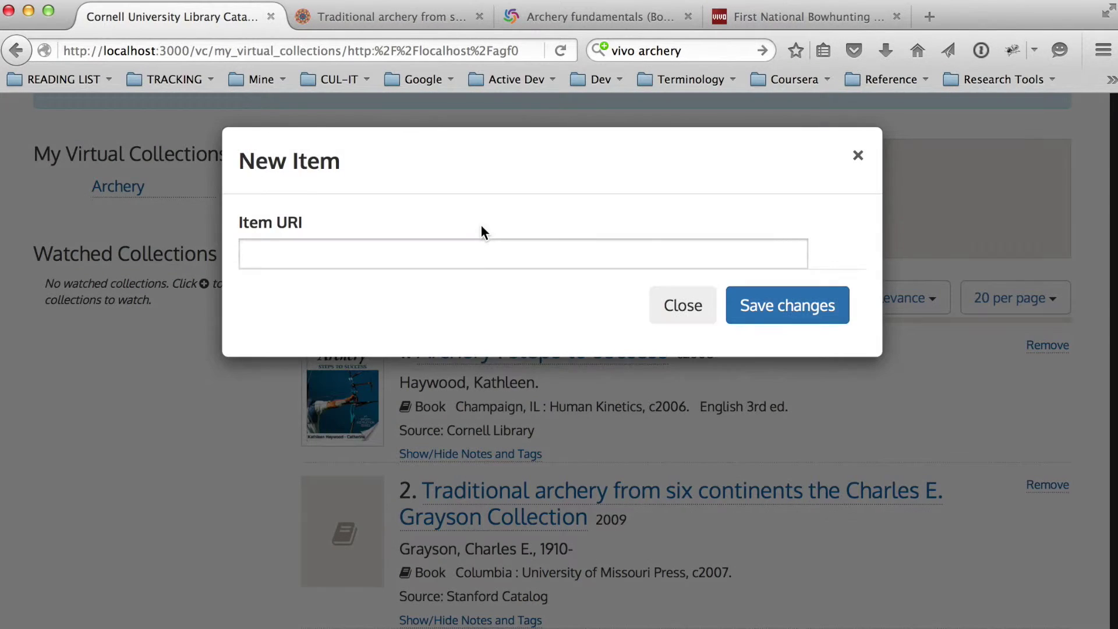
click(492, 253)
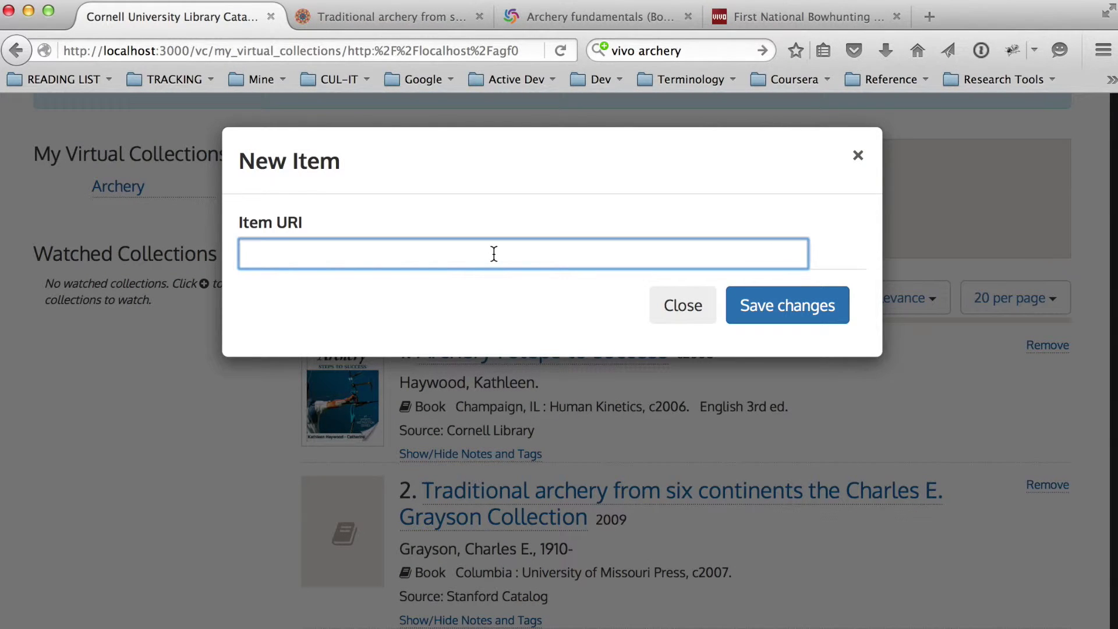
key(super+v)
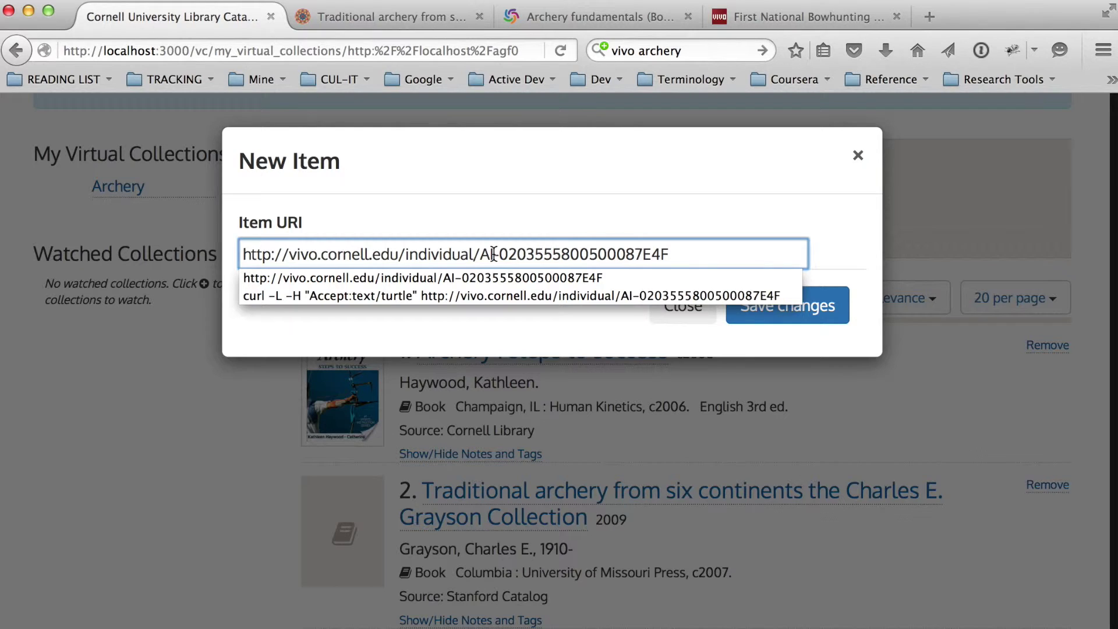
key(Return)
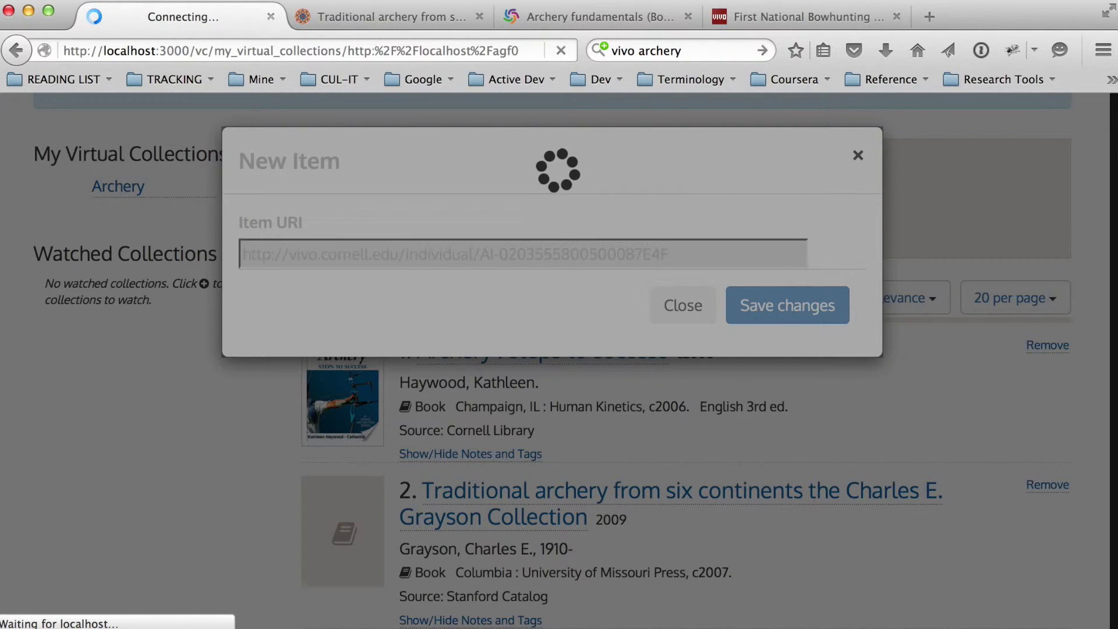
scroll(593, 319, down, 10)
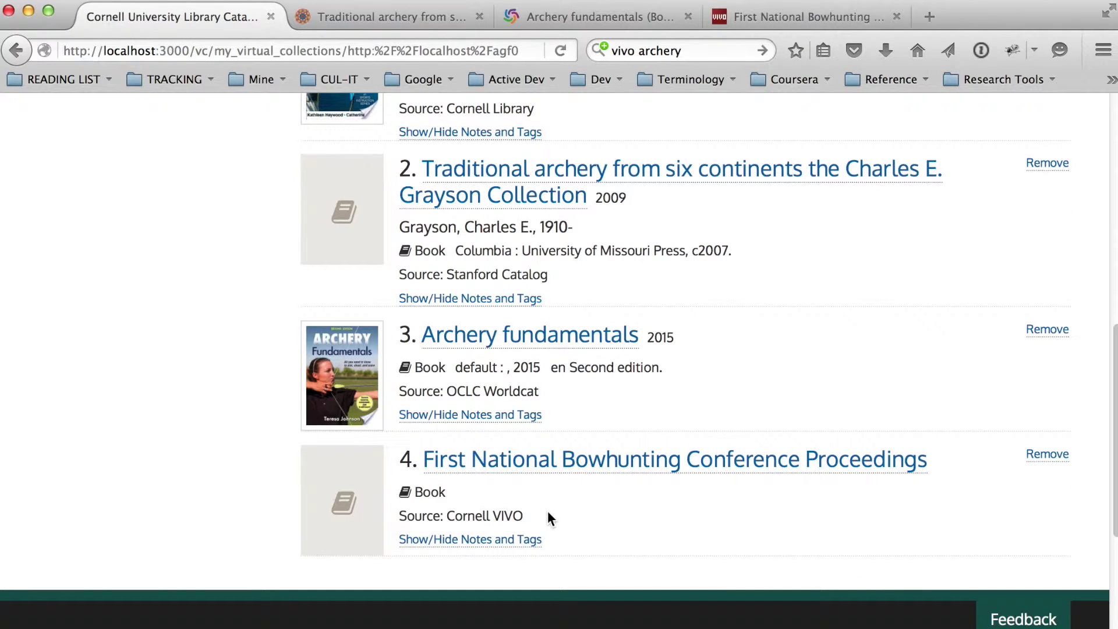
scroll(606, 506, up, 7)
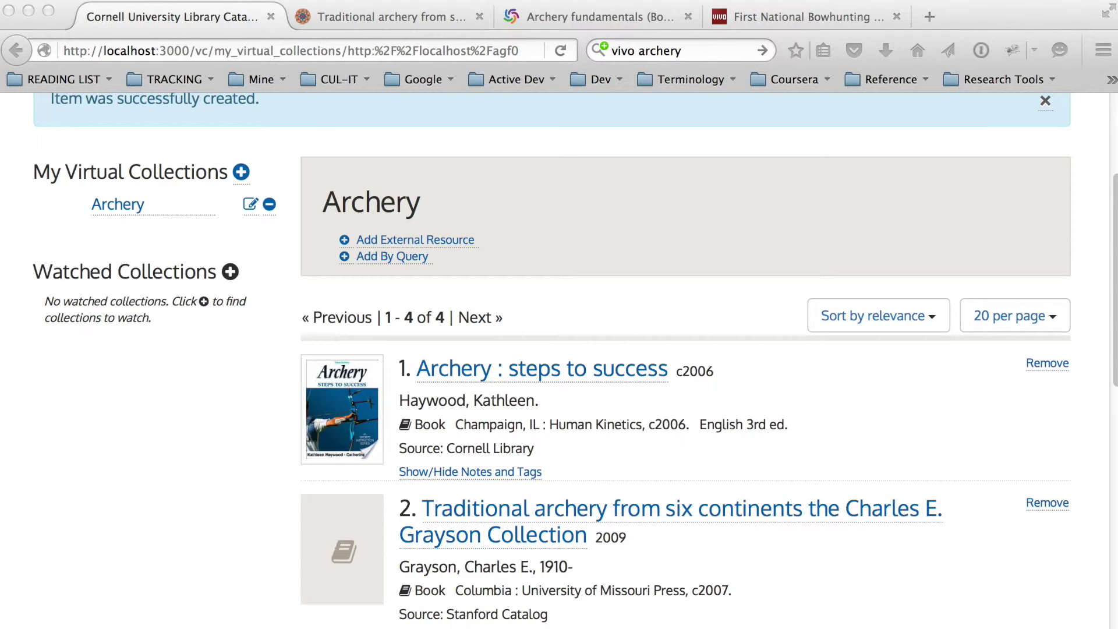
click(382, 259)
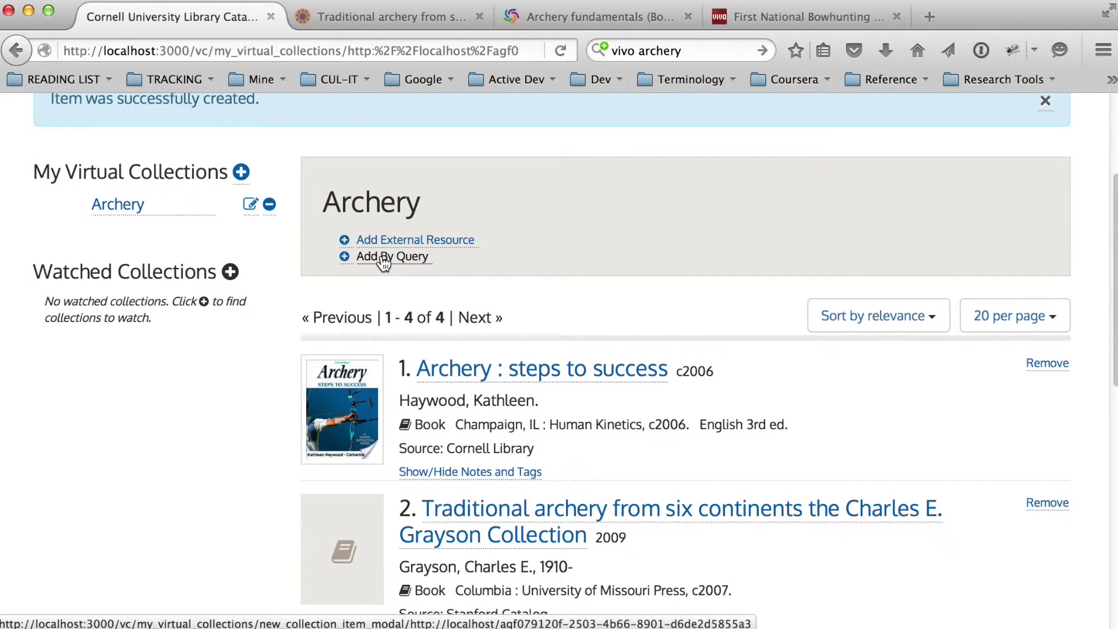
click(382, 259)
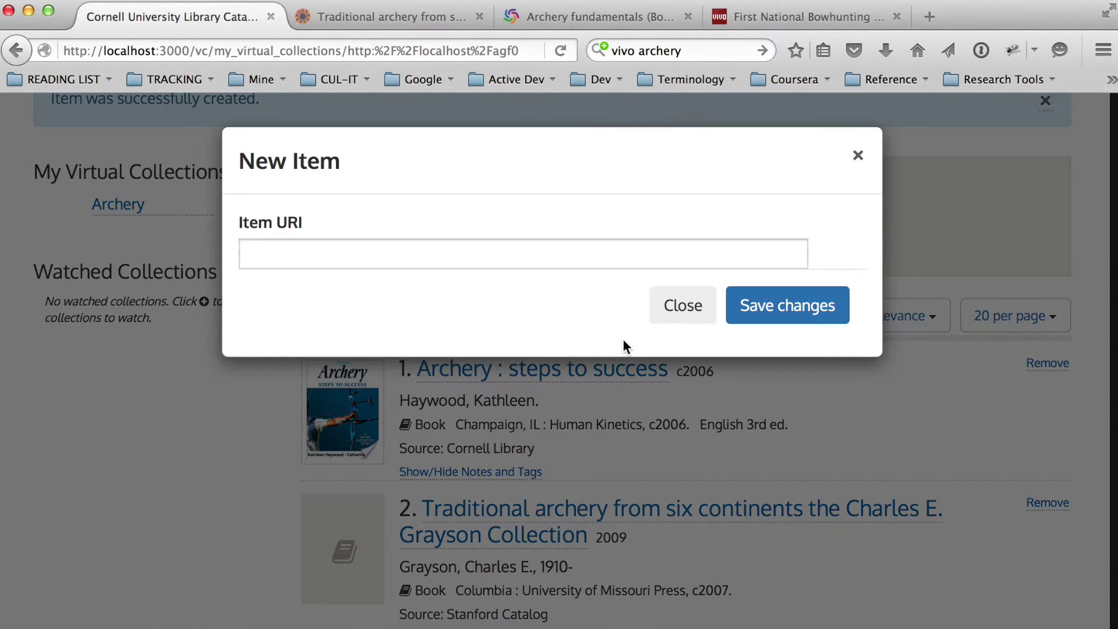
click(470, 262)
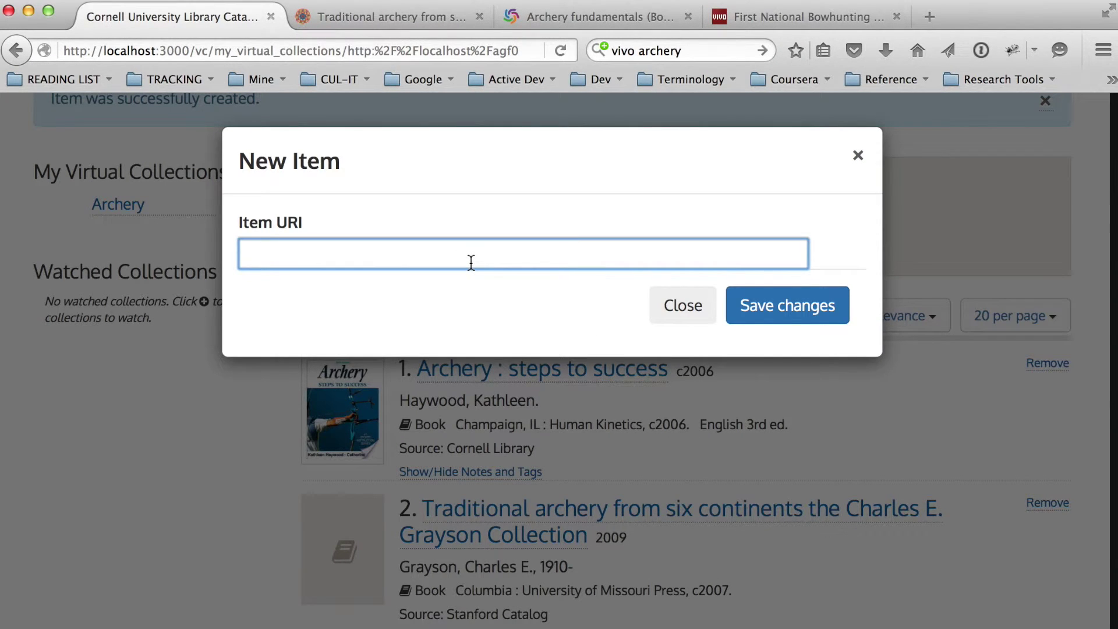
text(http://da-stg-ssolr.library.cornell.edu/solr/blacklight/select?qt=document&q=lc_callnum_full:%22GV1185%22&rows=5)
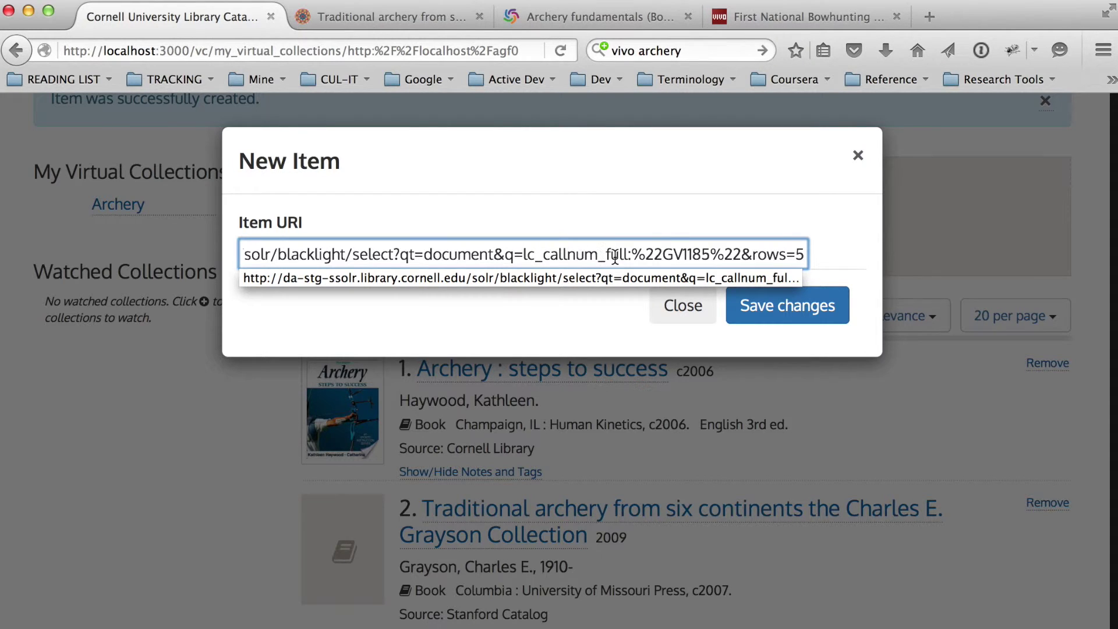
drag(662, 254, 711, 255)
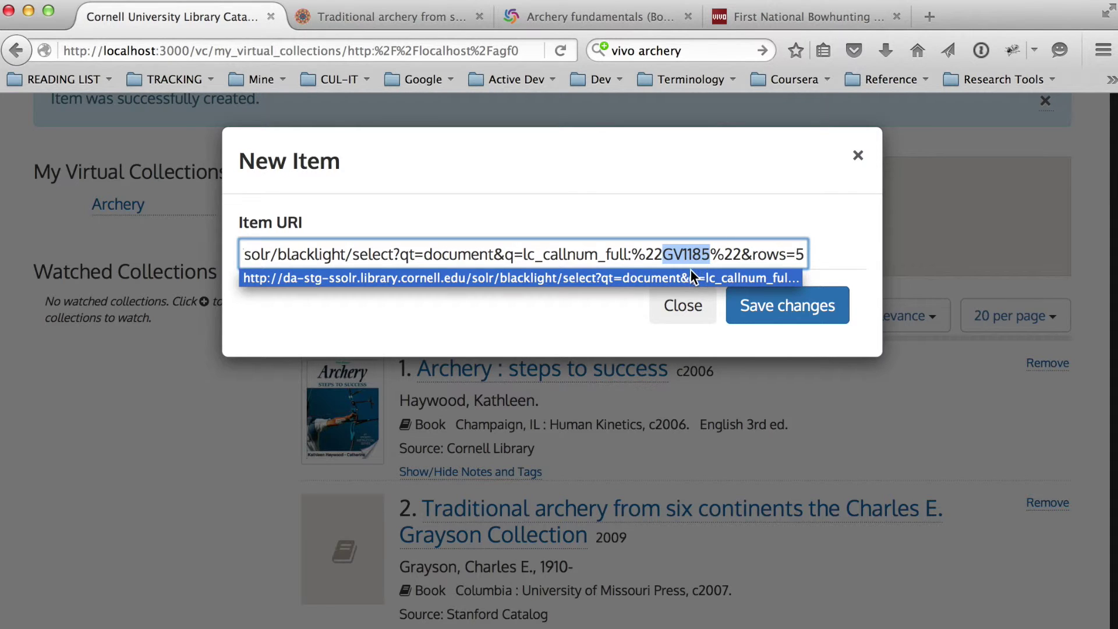
click(776, 318)
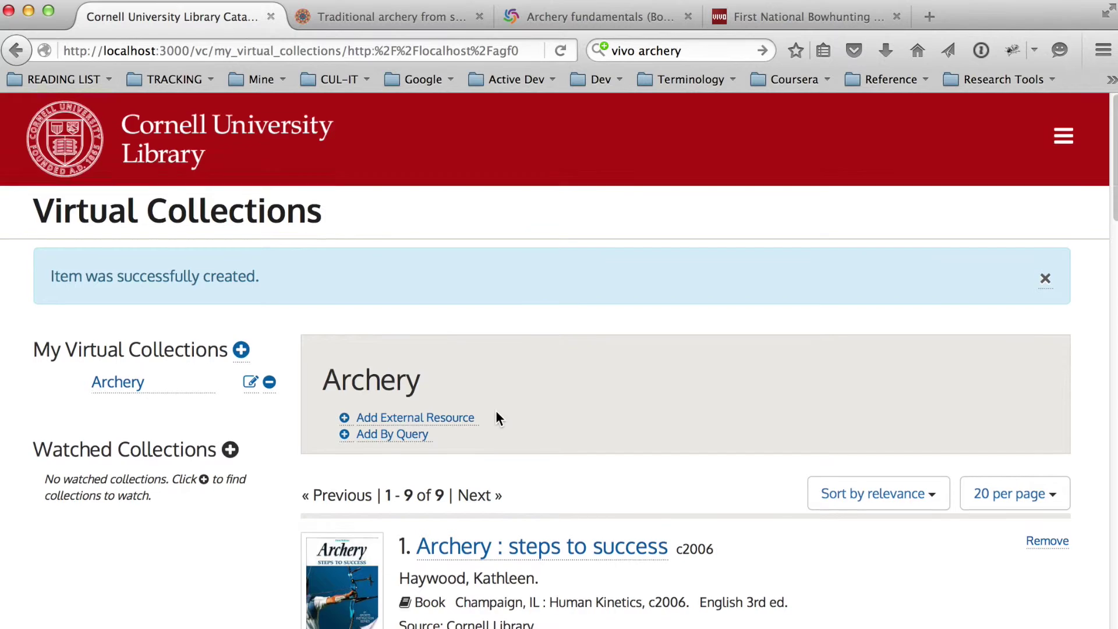
scroll(496, 412, down, 10)
scroll(517, 411, down, 7)
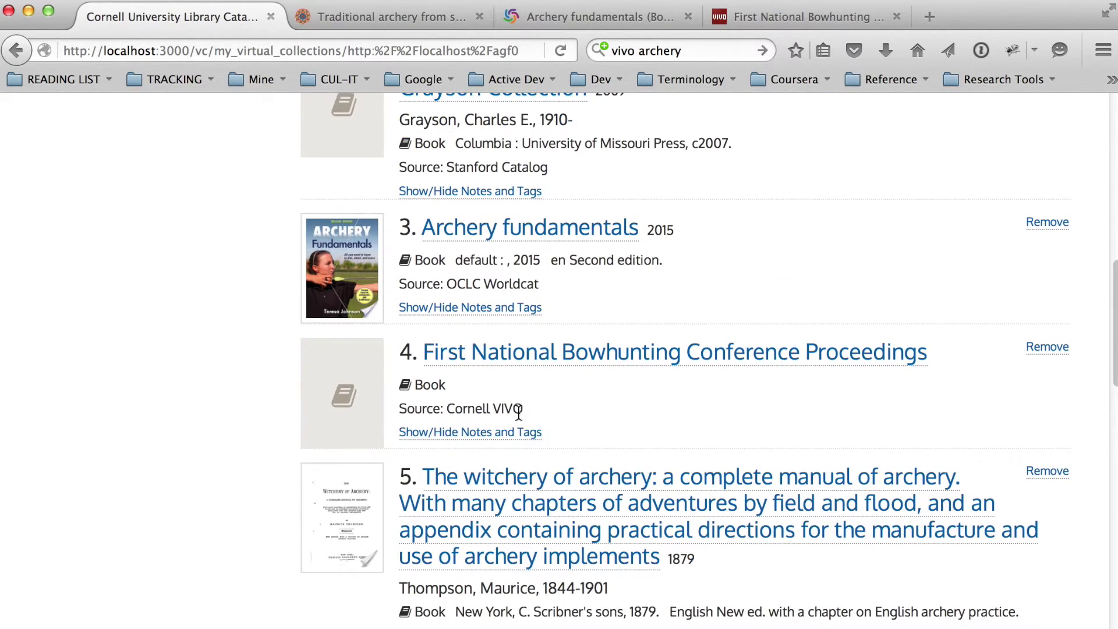
scroll(520, 420, down, 6)
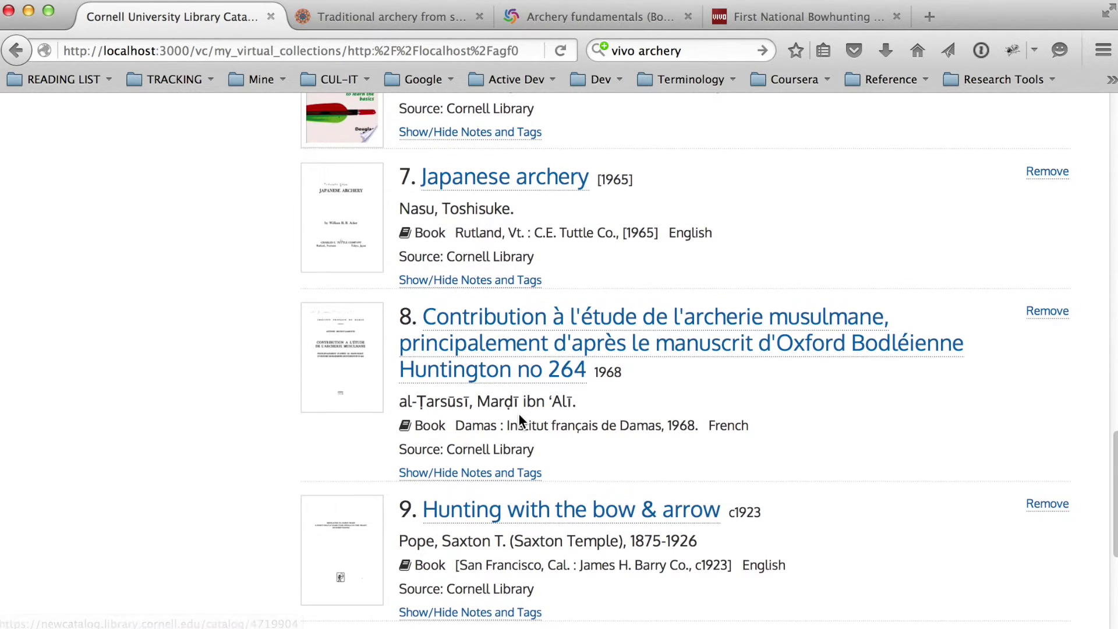
scroll(519, 421, down, 2)
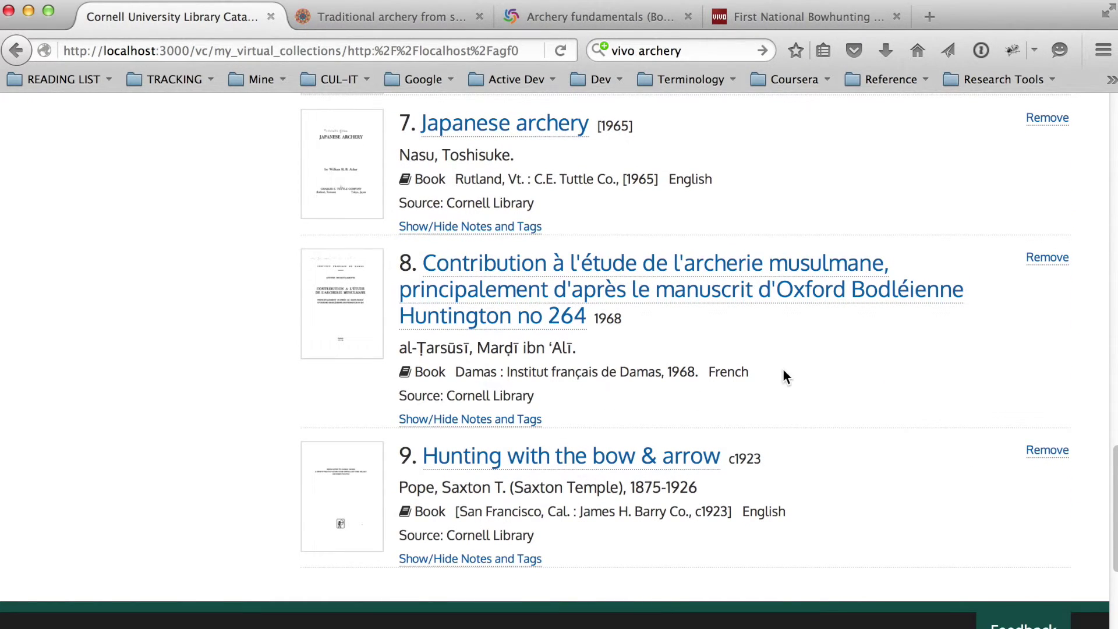
Show the notes and tags of the collection's first item, "Archery : steps to success"
scroll(783, 373, up, 7)
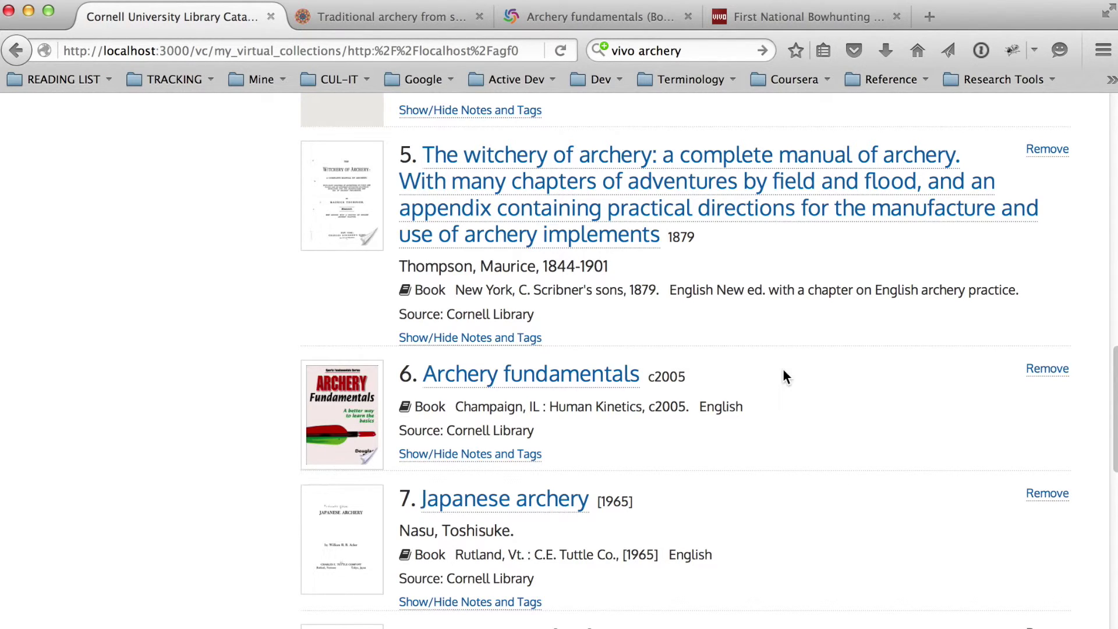
scroll(782, 379, up, 12)
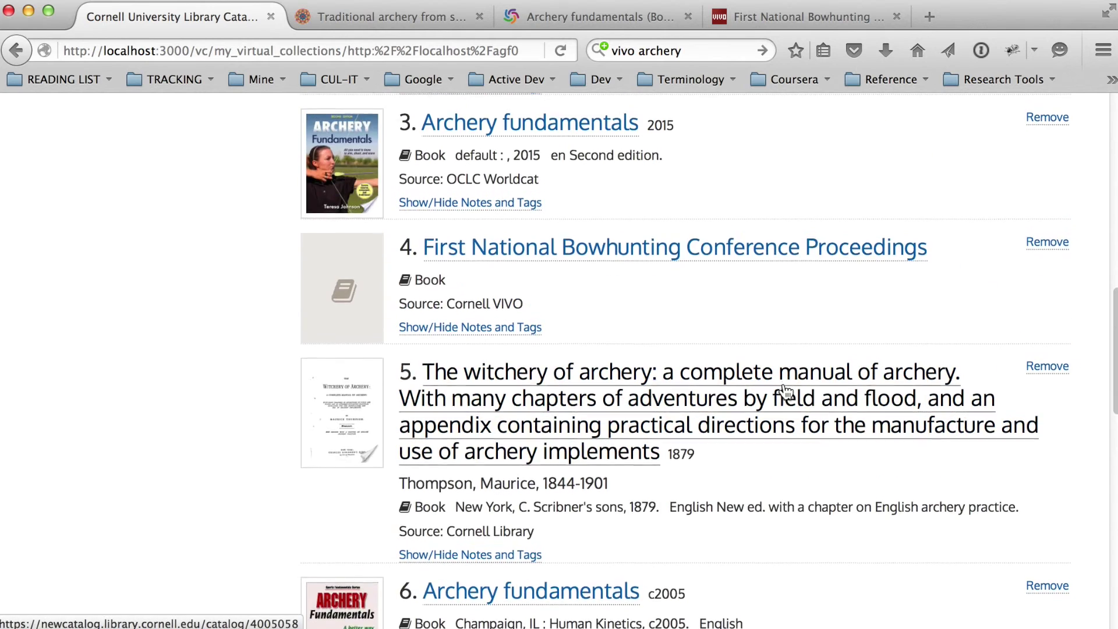
scroll(708, 518, up, 5)
scroll(711, 512, down, 5)
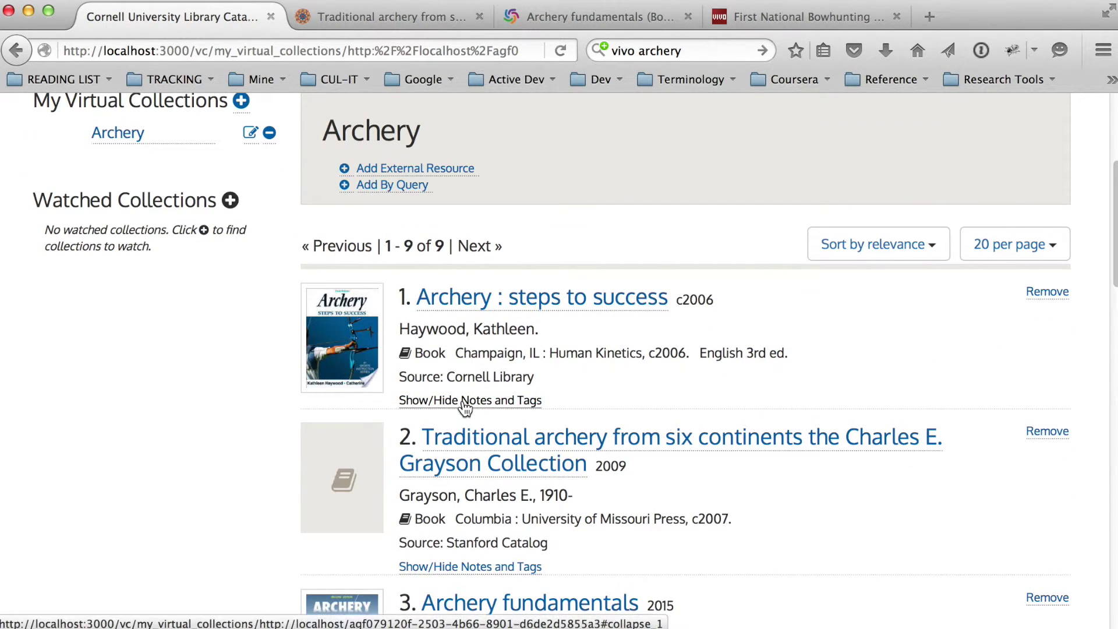
click(464, 401)
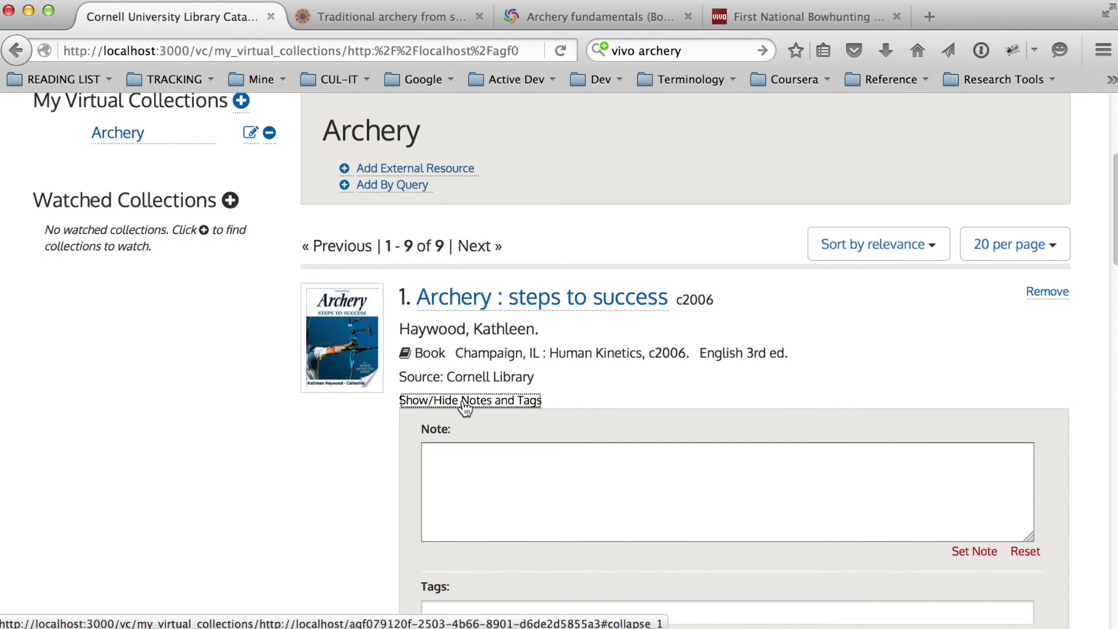
Add the note "This is an excellent archery resource." to the item "Archery : steps to success" and save it
scroll(465, 407, down, 3)
click(483, 349)
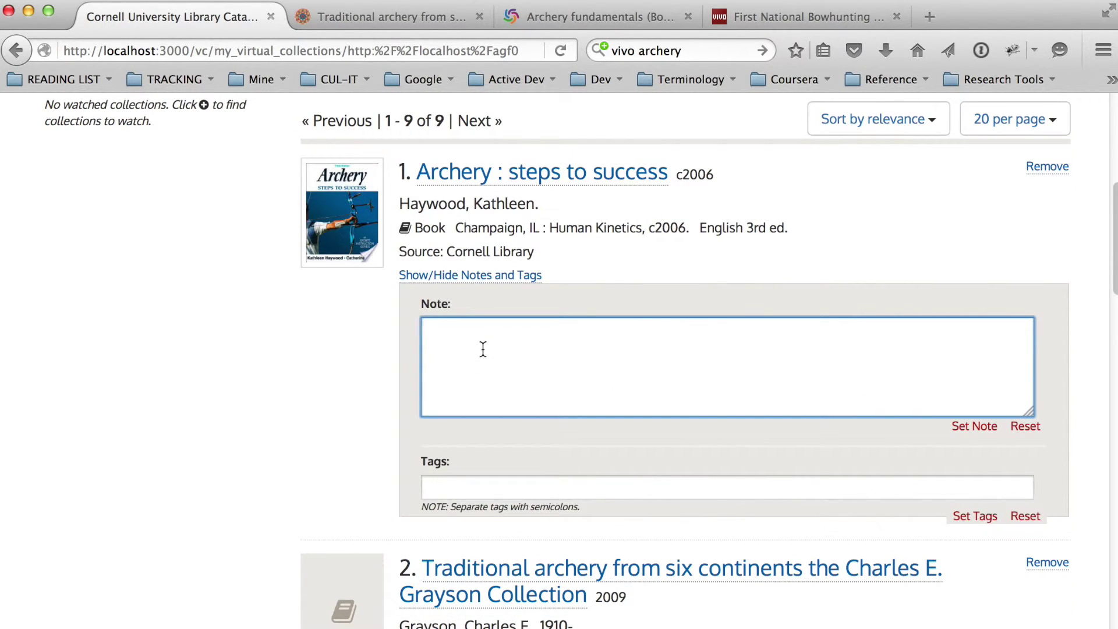
text(This is an excellent archery resourc)
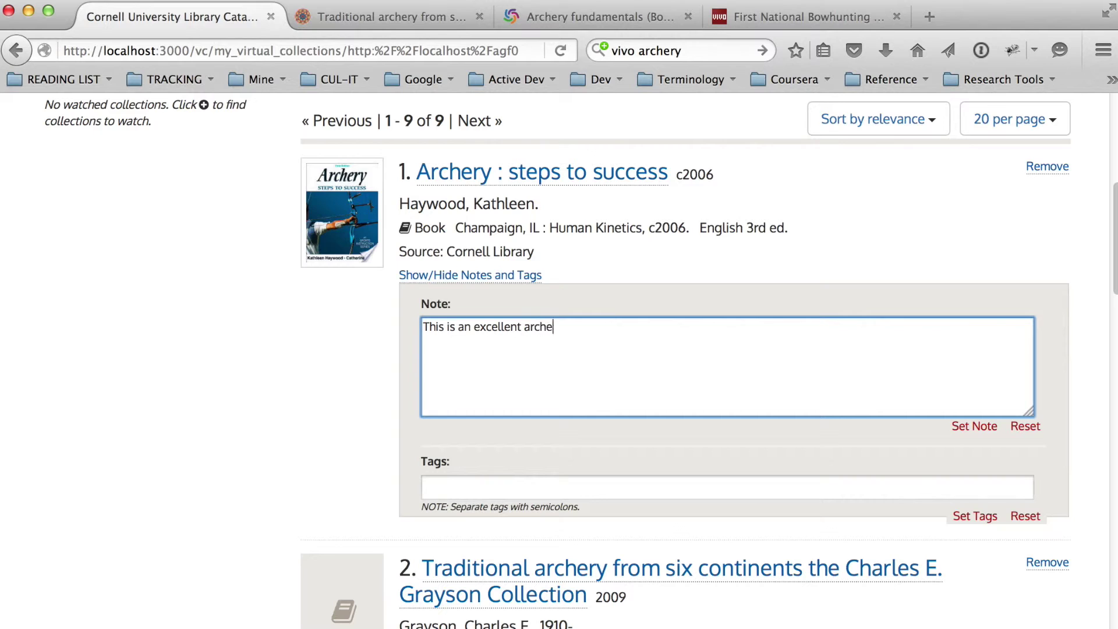
text(e.)
click(976, 428)
Reopen the notes and tags of "Archery : steps to success" and save the tags "archery; technique"
scroll(976, 427, down, 6)
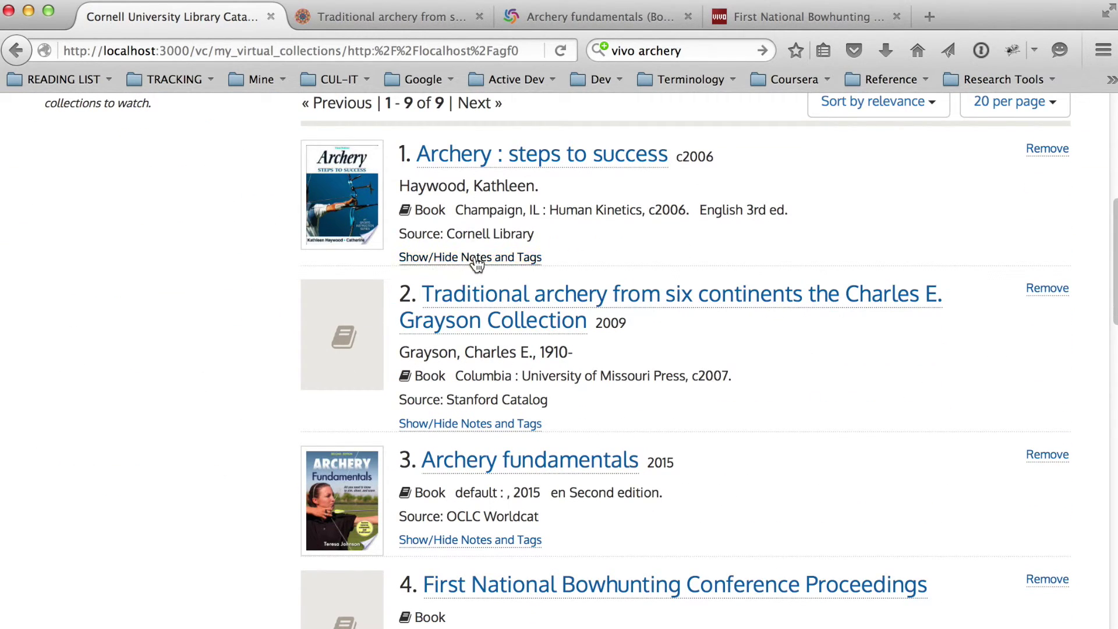
click(474, 258)
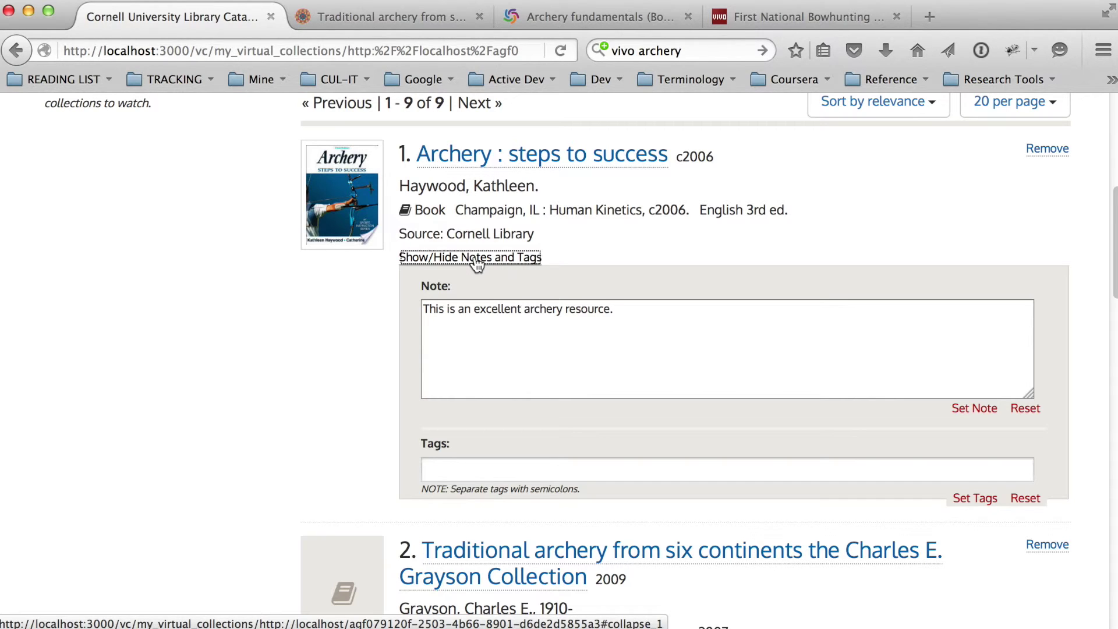
click(491, 470)
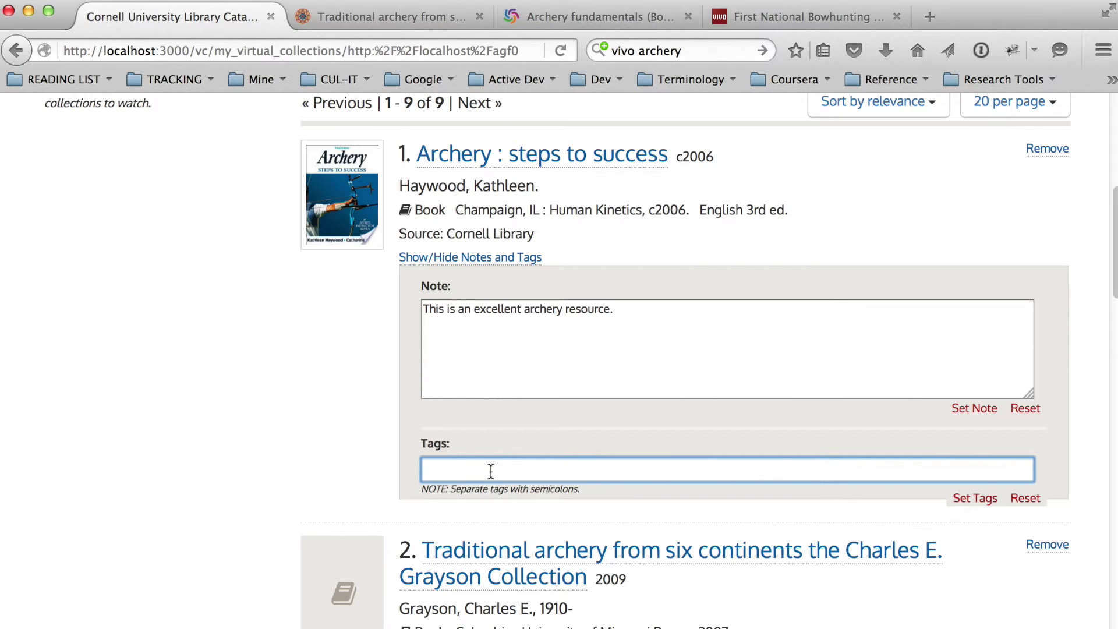
text(archery;)
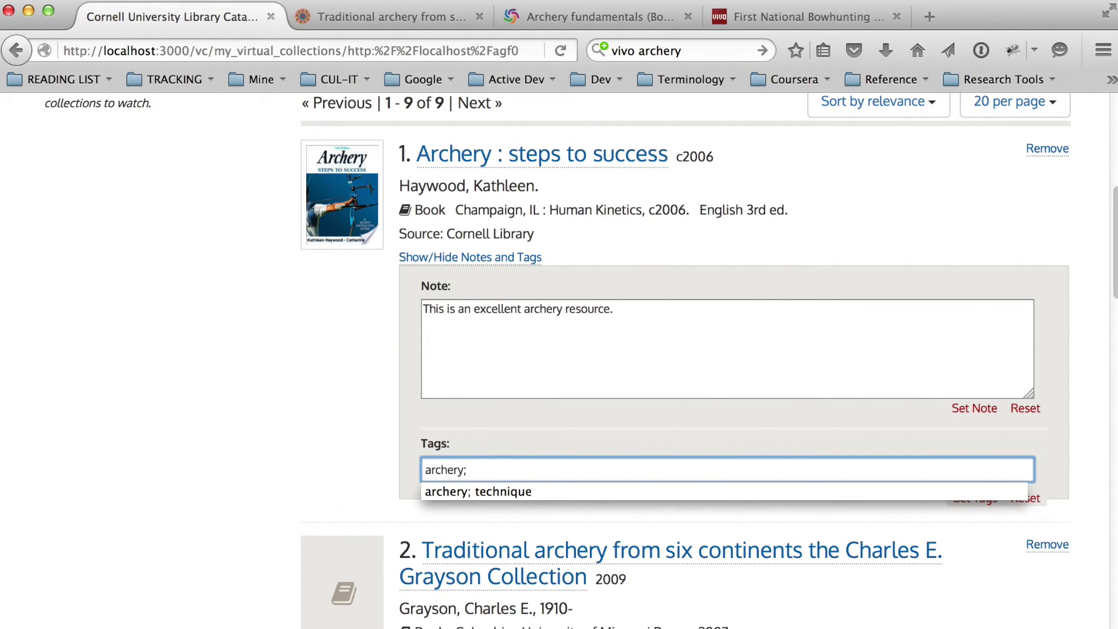
key(Down)
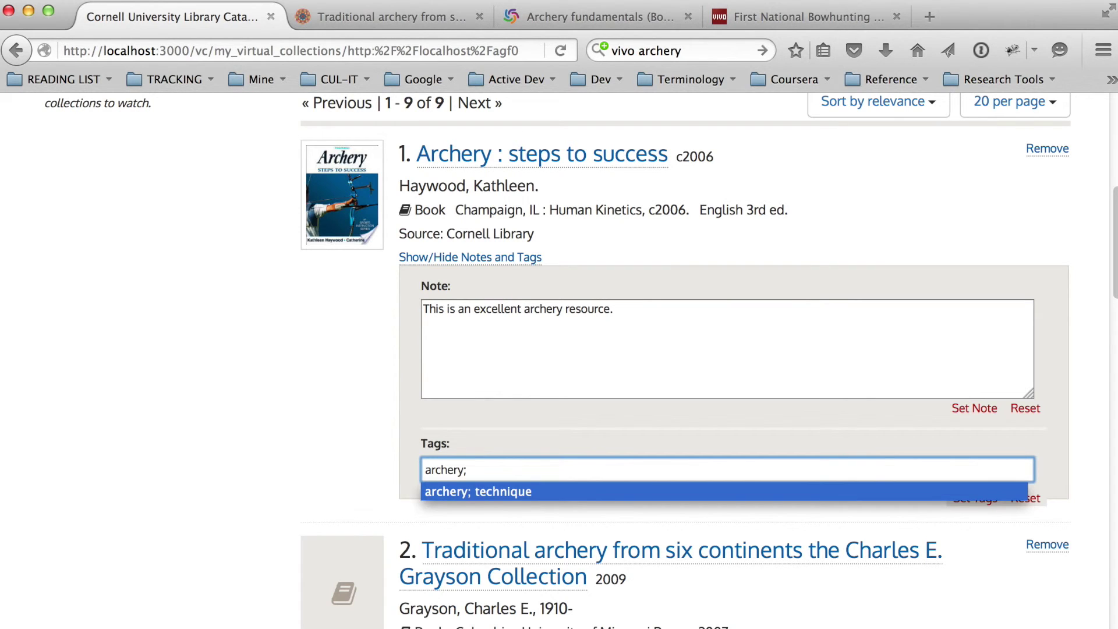
key(Return)
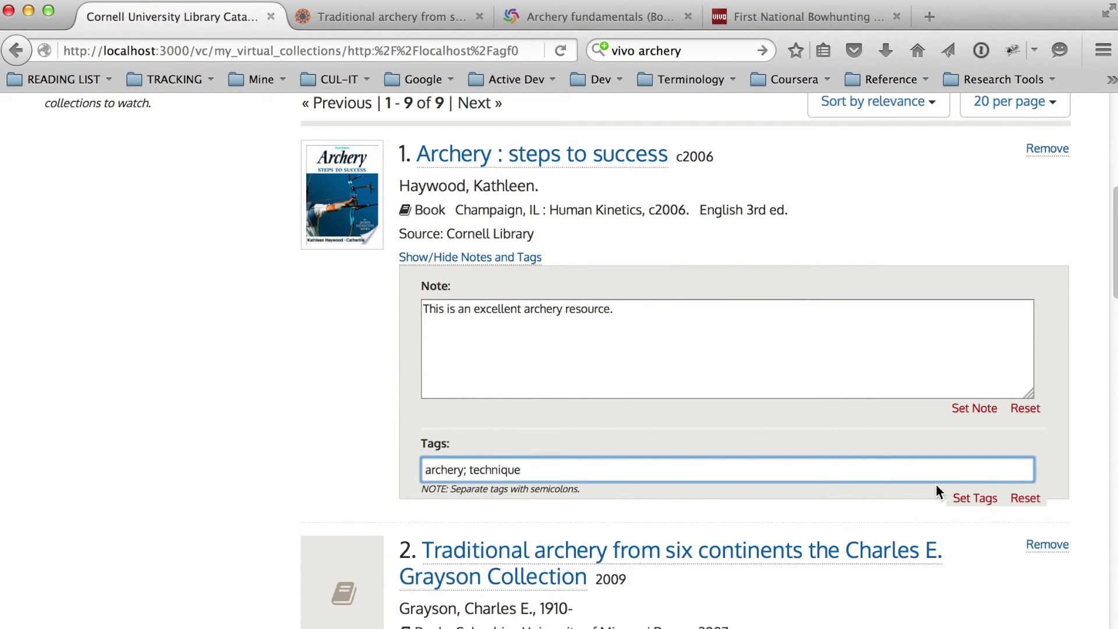
click(983, 498)
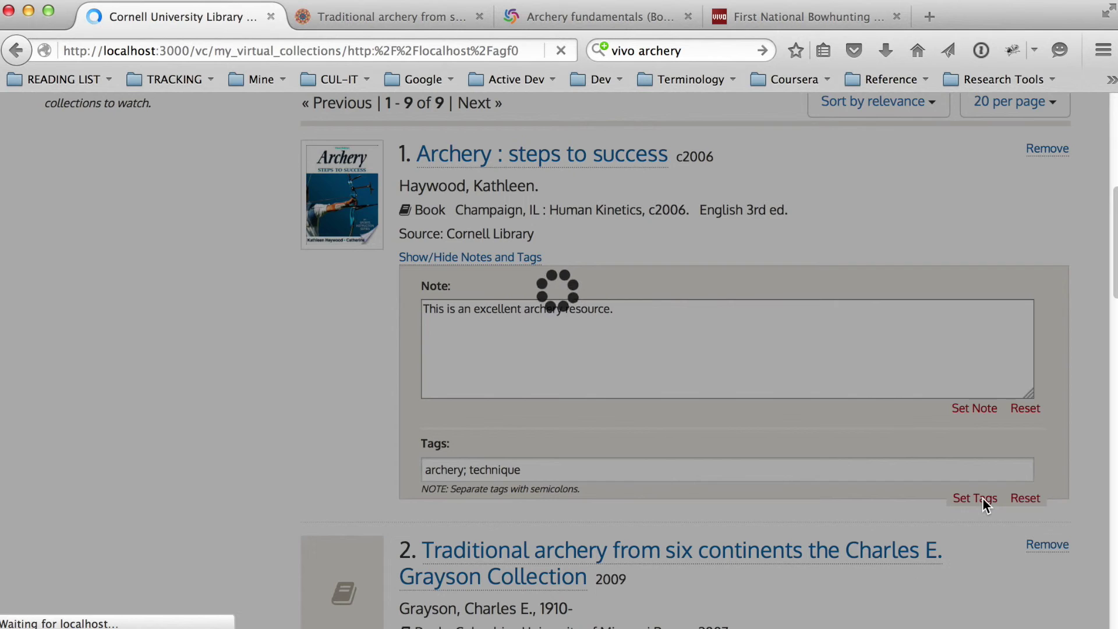
Show the notes and tags of "Archery : steps to success" again to check the saved note and tags
scroll(983, 498, down, 5)
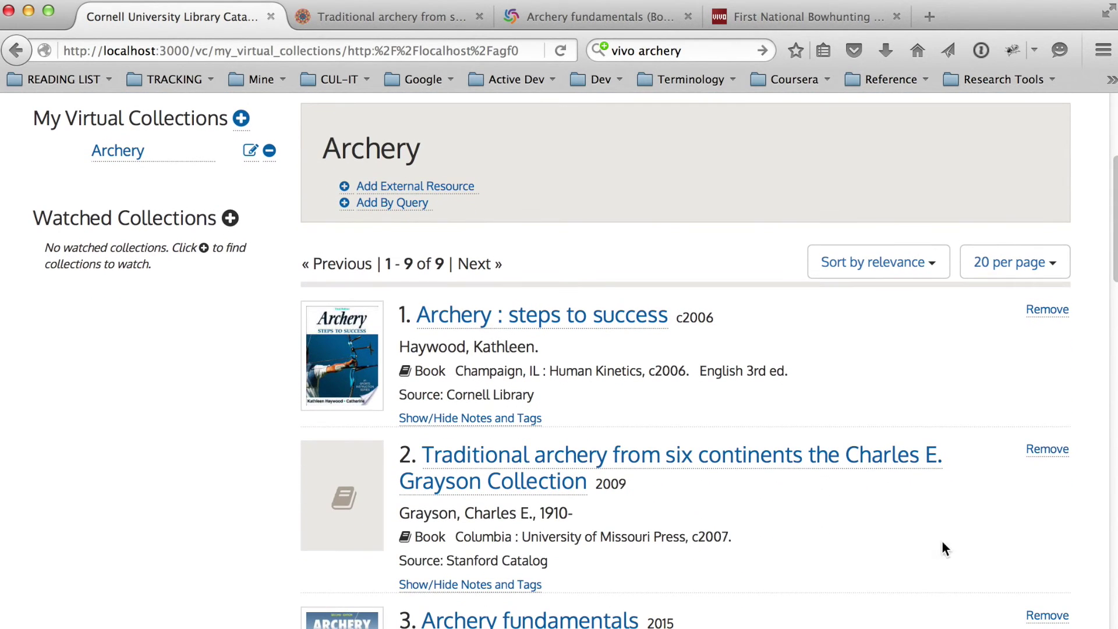
click(492, 424)
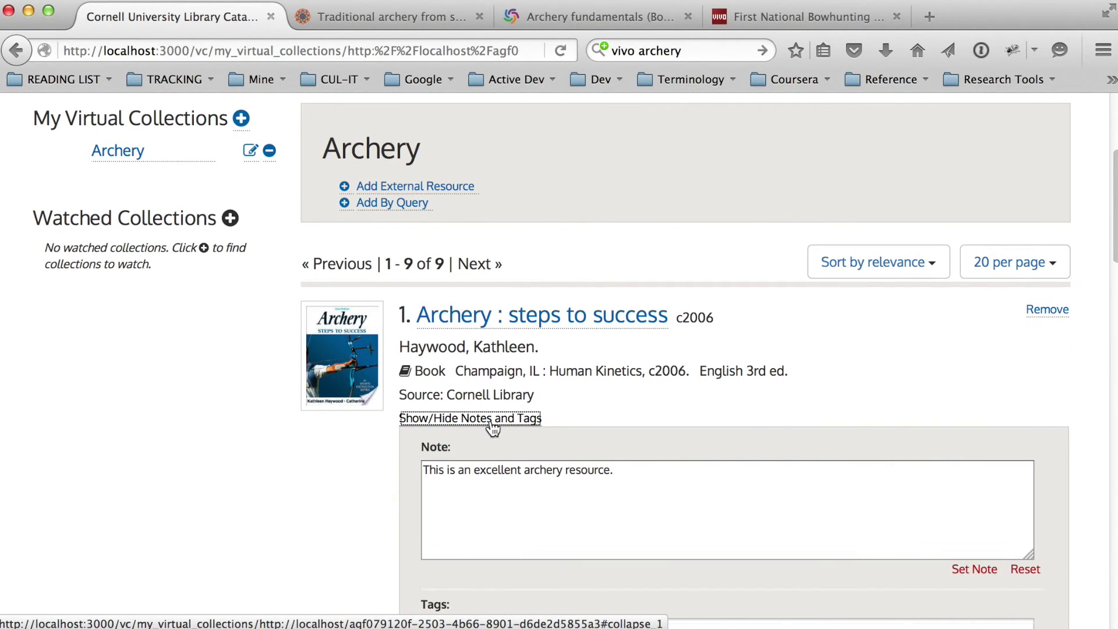
scroll(424, 489, down, 3)
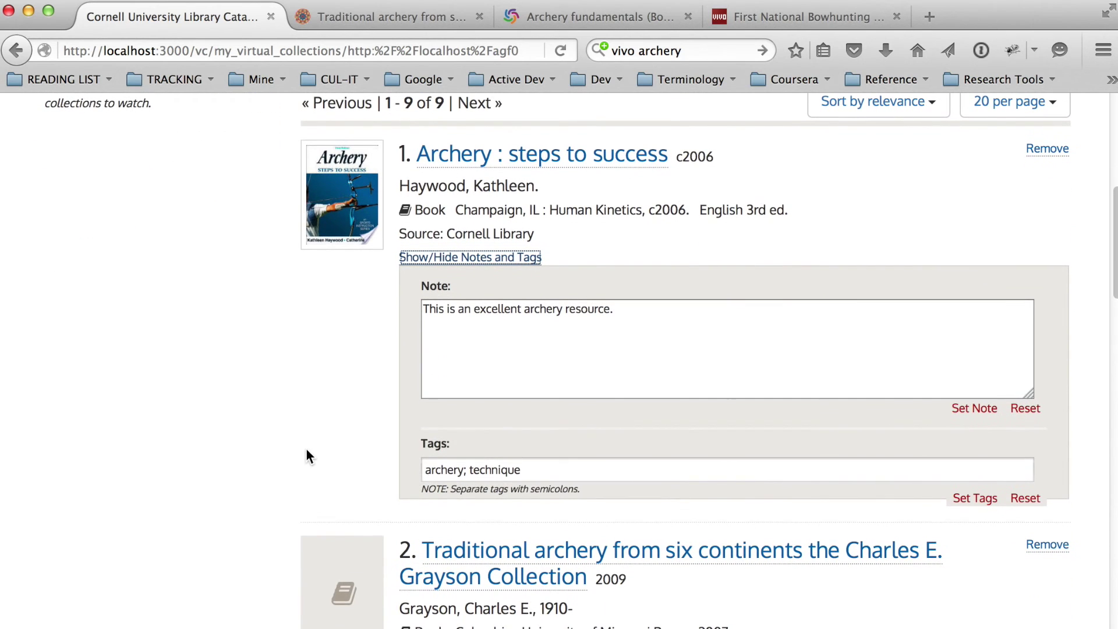